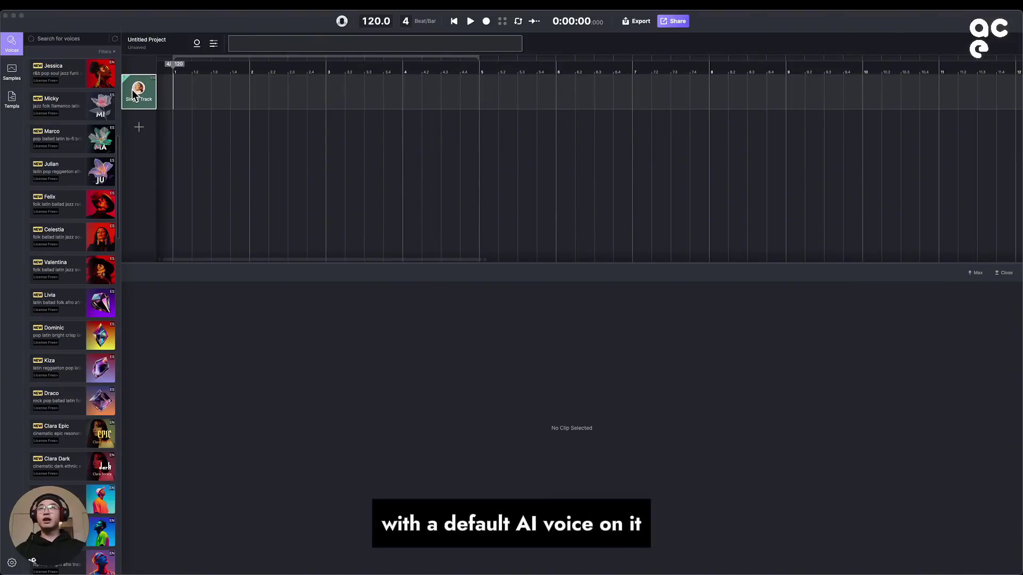
Create a clip on the singer track, draw a rising three-note 'da da da' melody, and play it
double_click(173, 92)
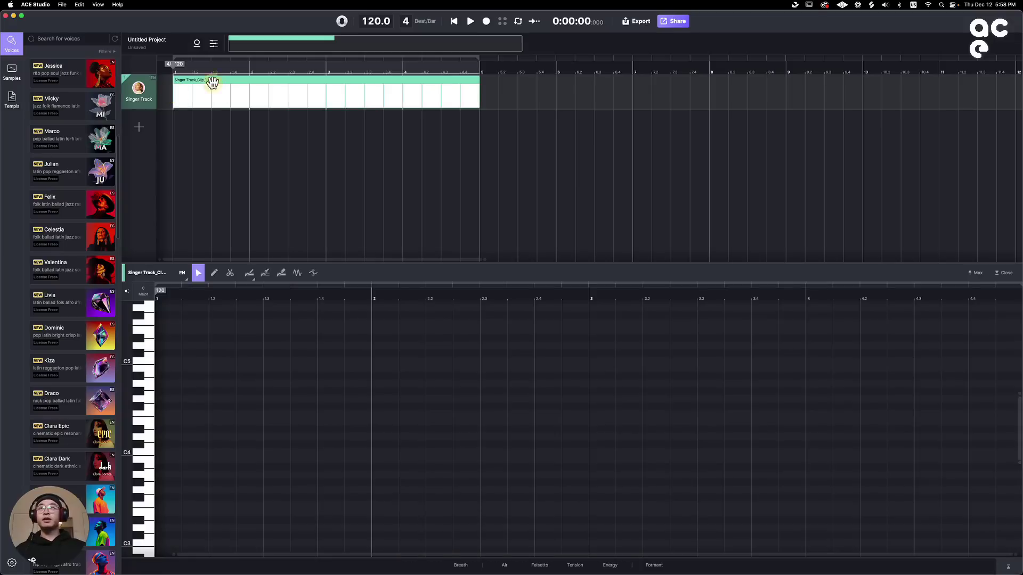
left_click(214, 273)
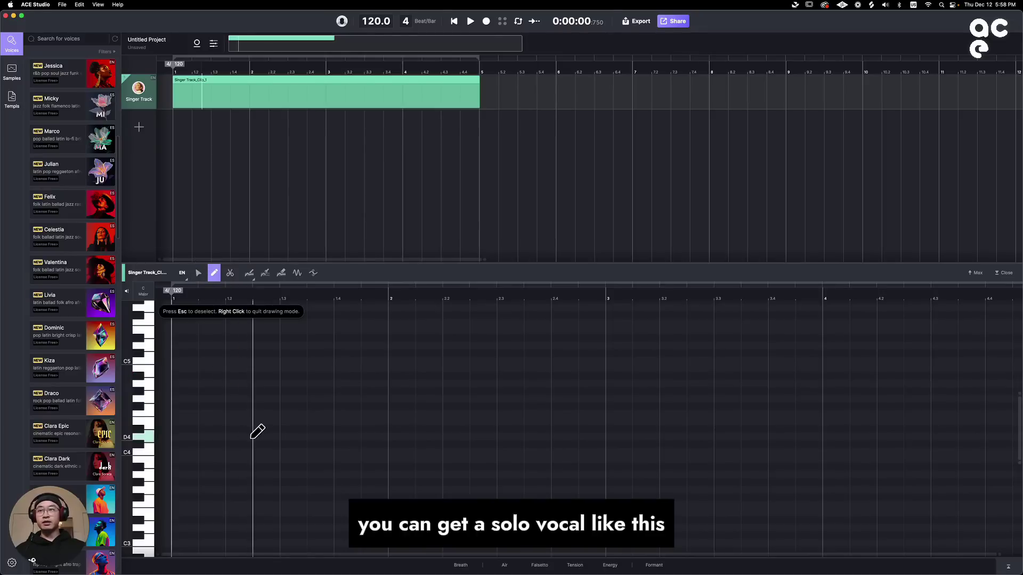
mouse_move(254, 444)
left_mouse_down()
mouse_move(292, 444)
mouse_move(401, 407)
left_mouse_up()
right_click(211, 425)
key("space")
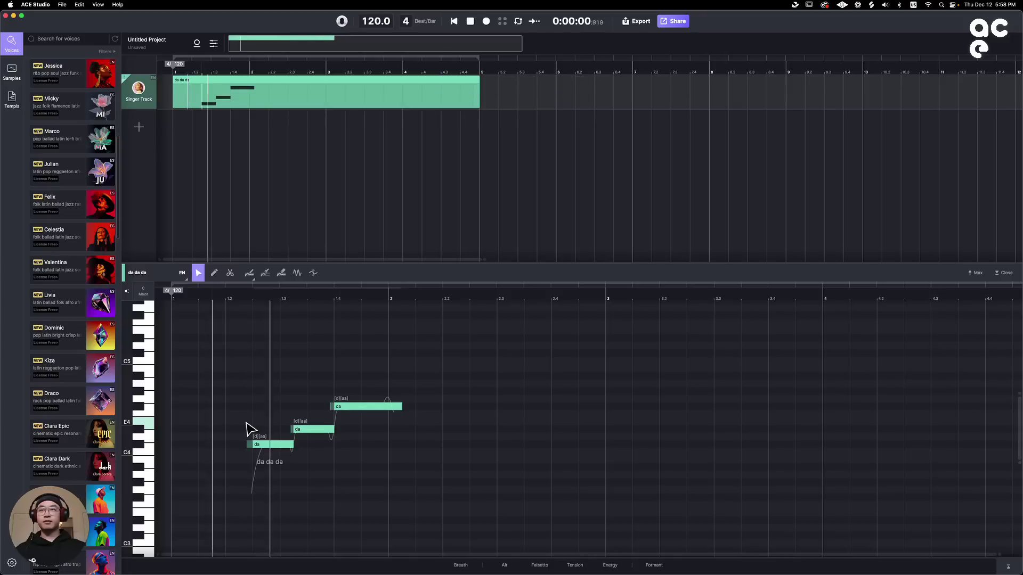
key("space")
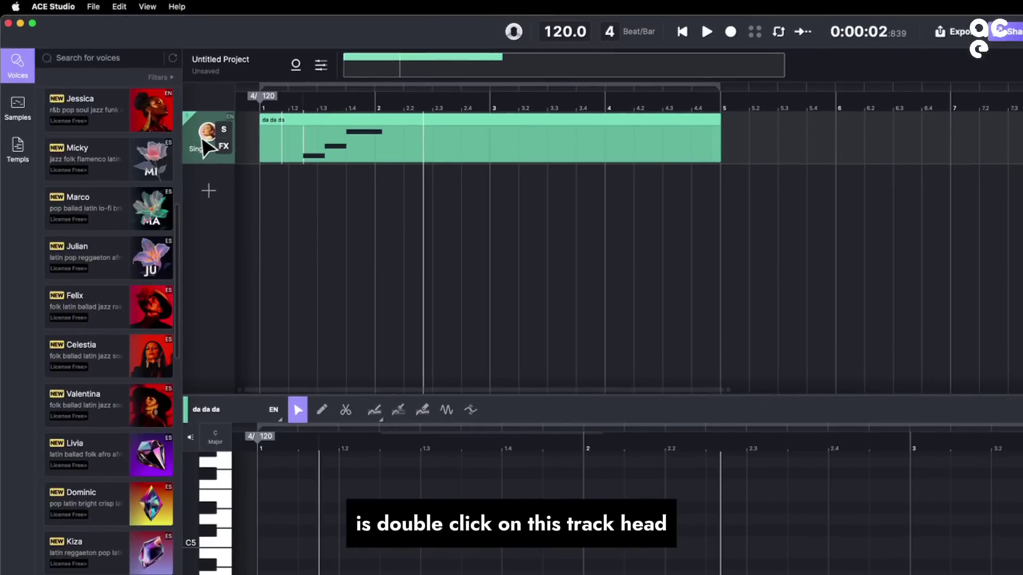
Switch the singer track to choir mode, add two duplicate voices, then remove both again
double_click(206, 143)
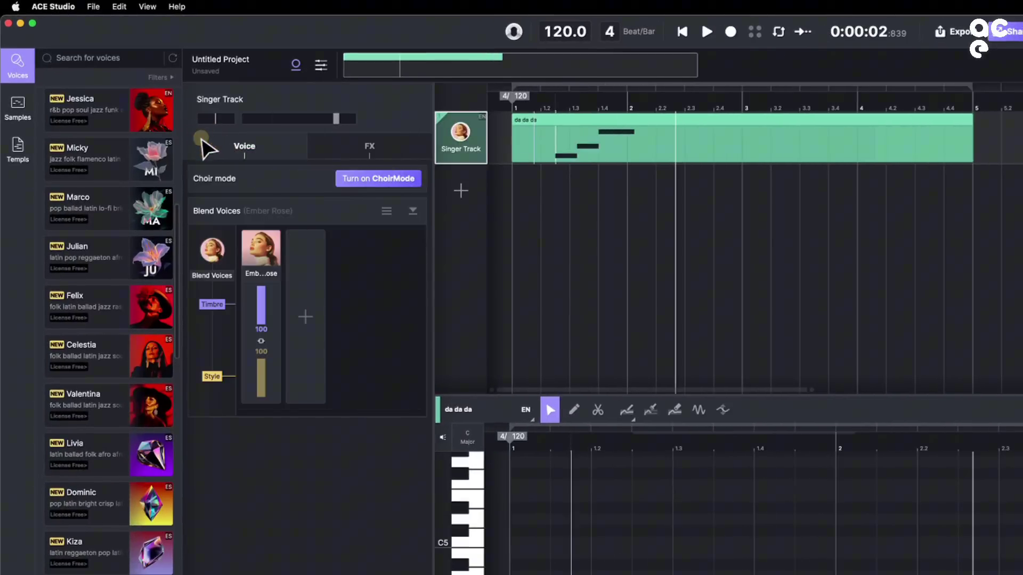
left_click(379, 180)
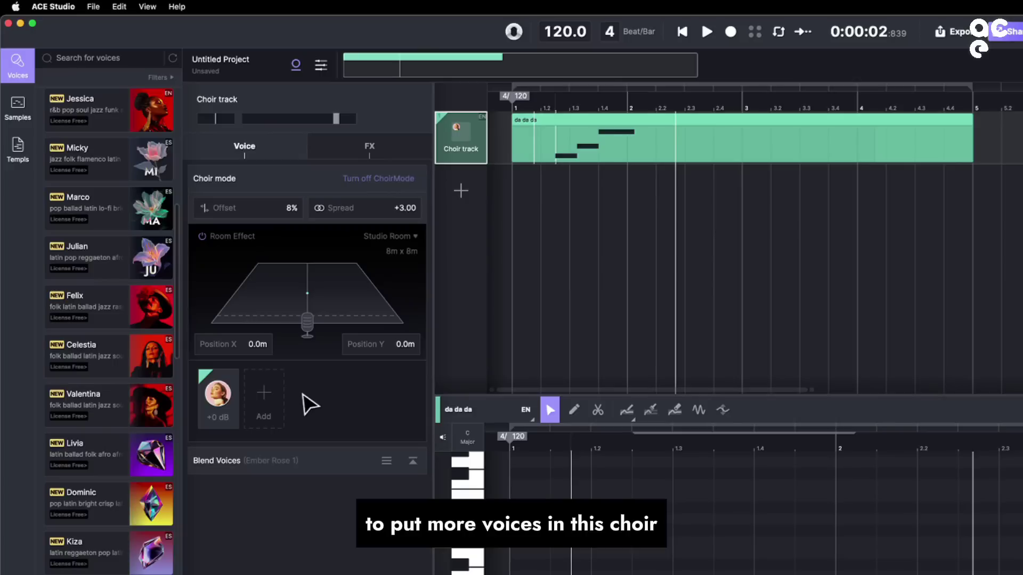
left_click(274, 402)
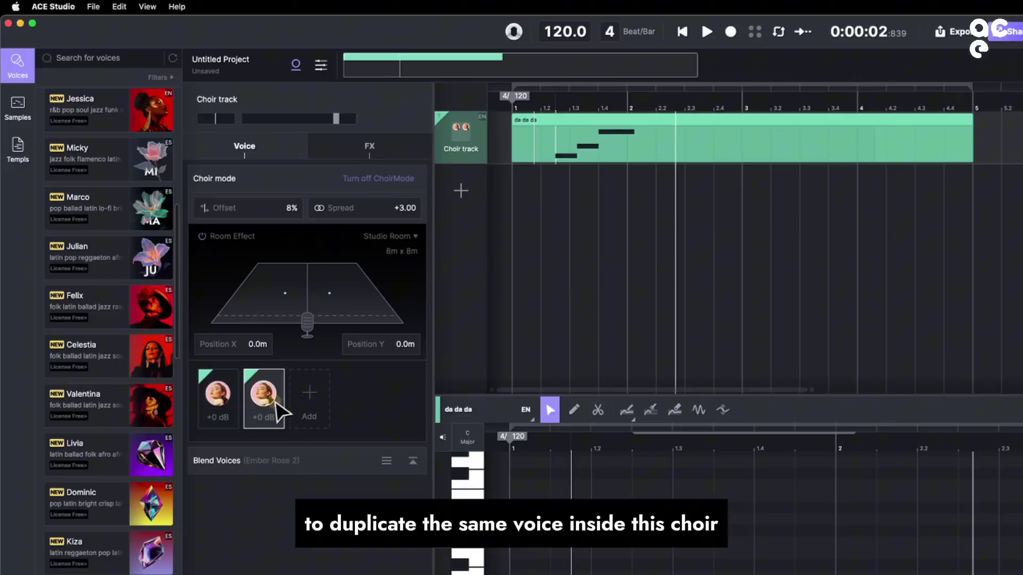
left_click(320, 410)
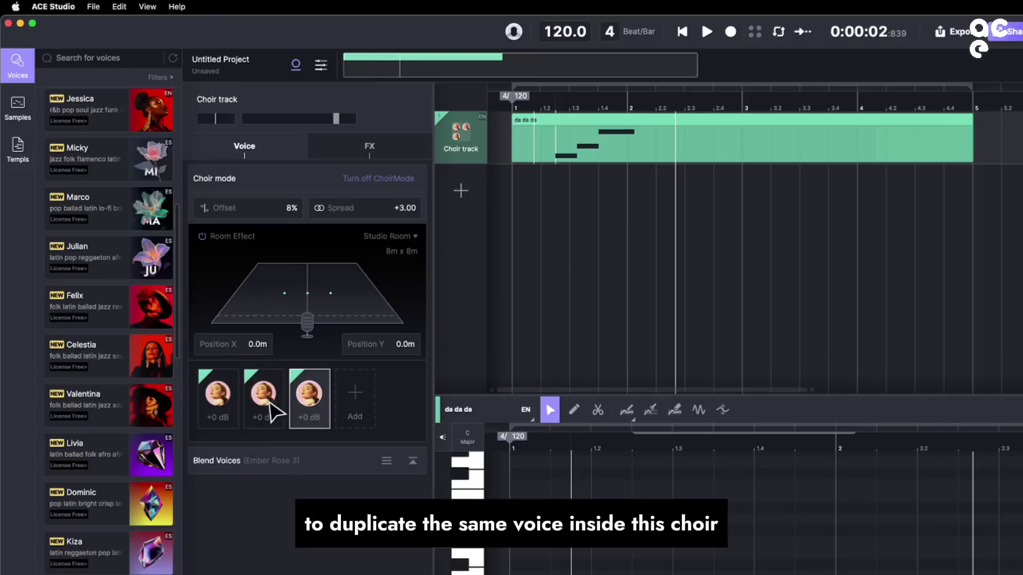
left_click(308, 397)
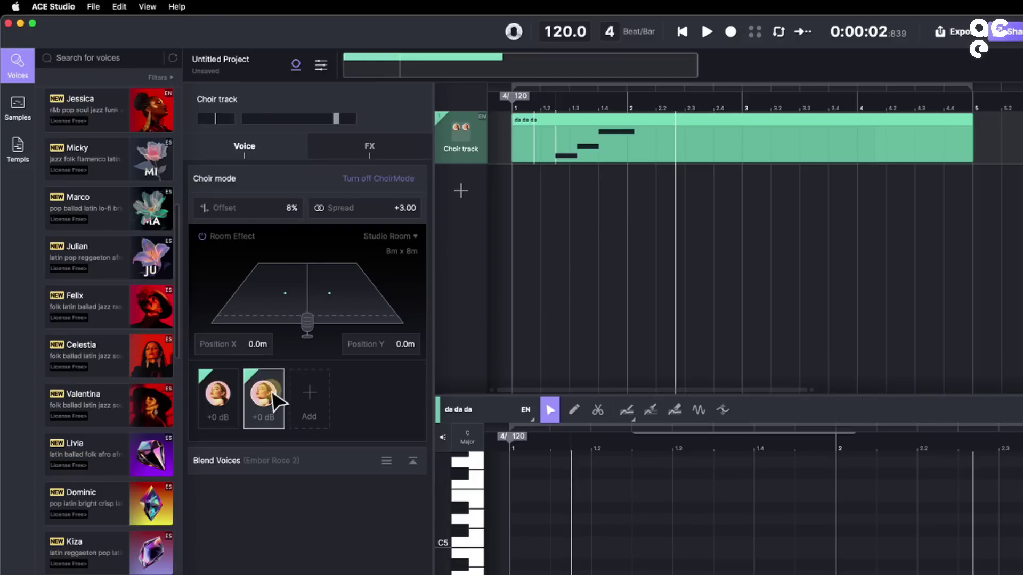
left_click(276, 403)
Drag Elirah, Emma, Zalo, Jessica, Micky and Celestia from the Voices list into the choir slots
scroll(148, 381, "up", 7)
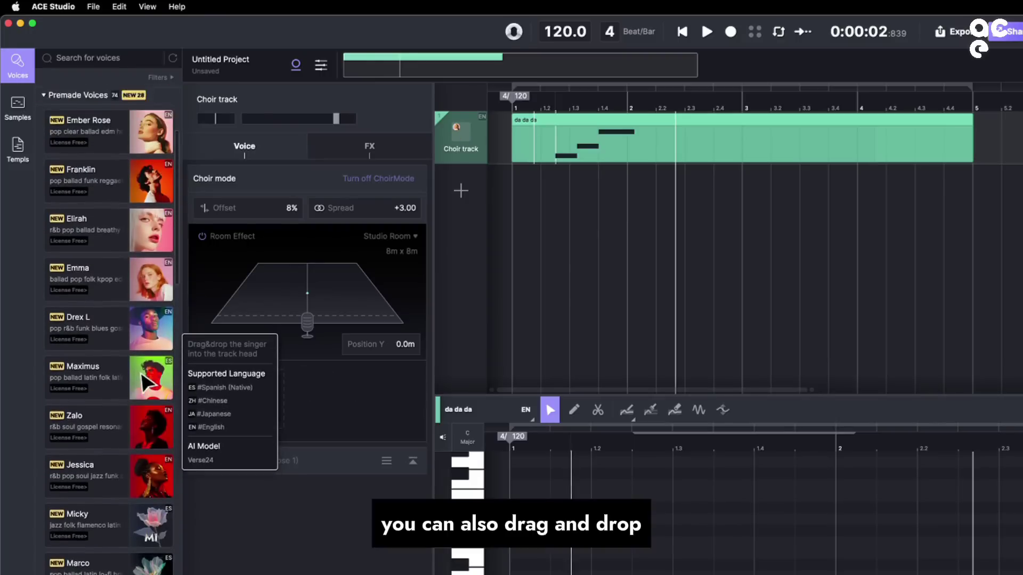
scroll(145, 382, "up", 3)
left_click_drag(151, 293, 301, 411)
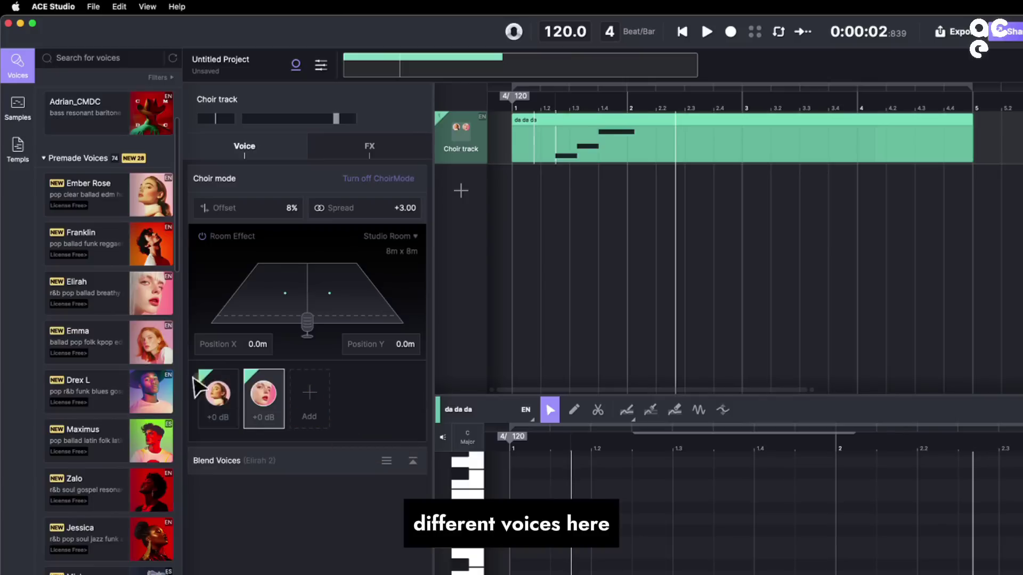
left_click_drag(150, 341, 312, 402)
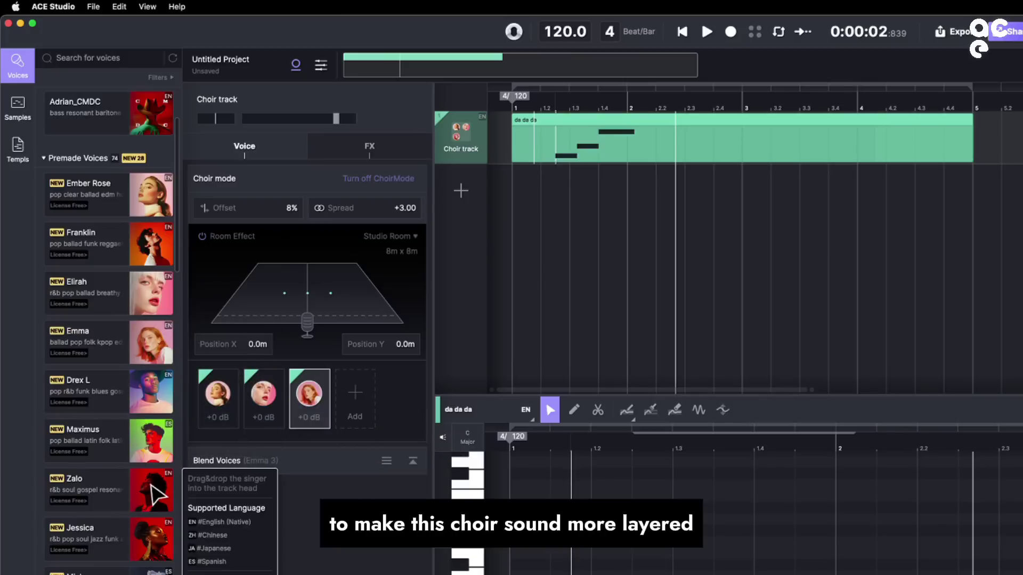
left_click_drag(156, 495, 373, 405)
left_click_drag(149, 541, 371, 411)
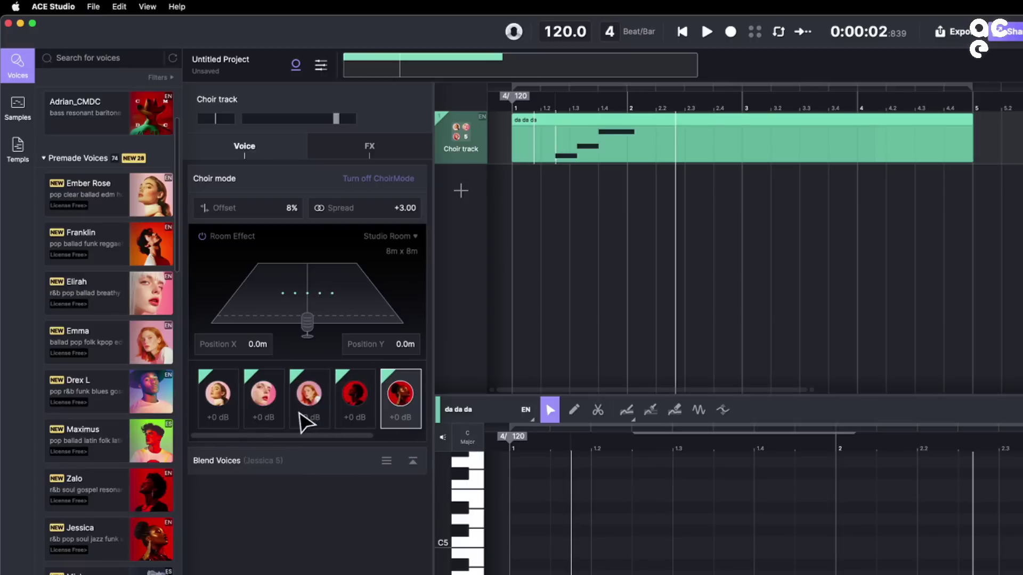
scroll(157, 522, "down", 3)
left_click_drag(160, 524, 383, 407)
scroll(112, 331, "down", 3)
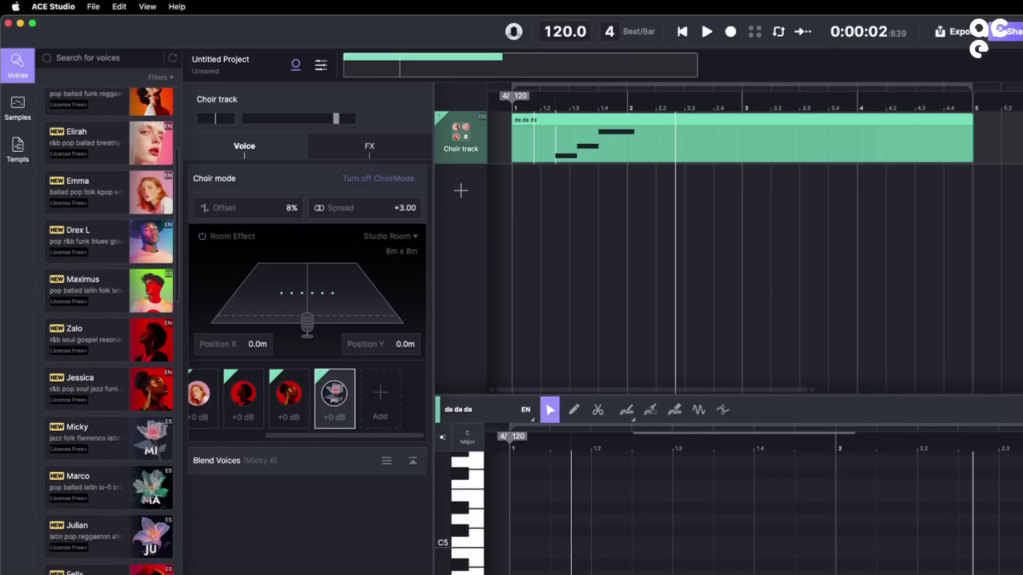
left_click_drag(86, 98, 358, 417)
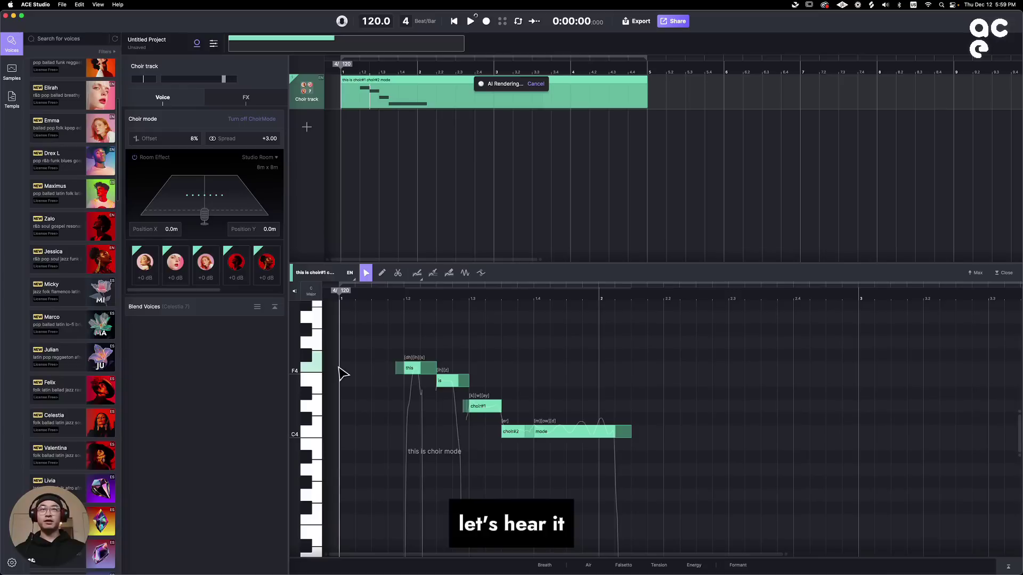
Play the choir singing 'this is choir mode' from the start, then stop it
key("space")
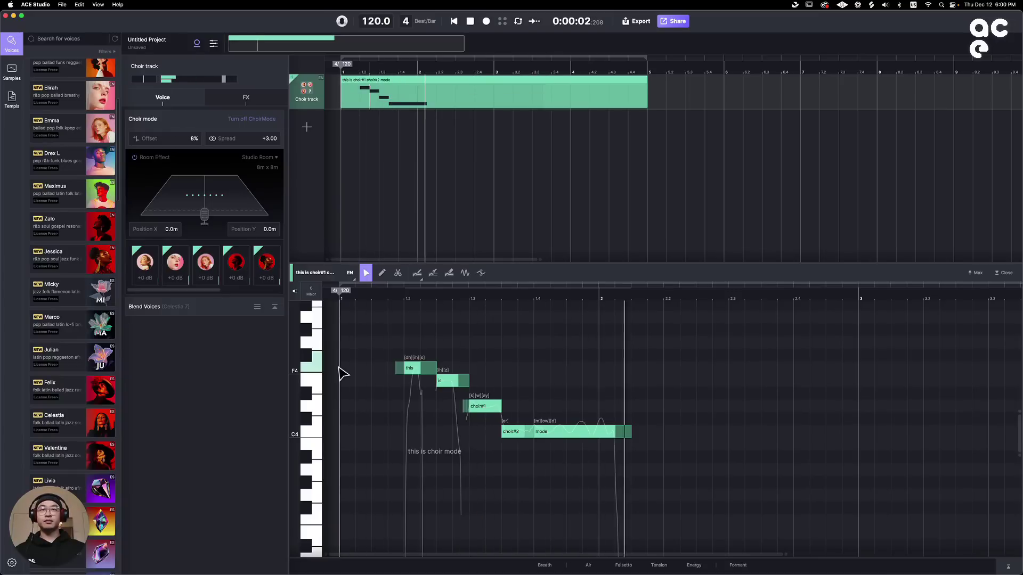
key("space")
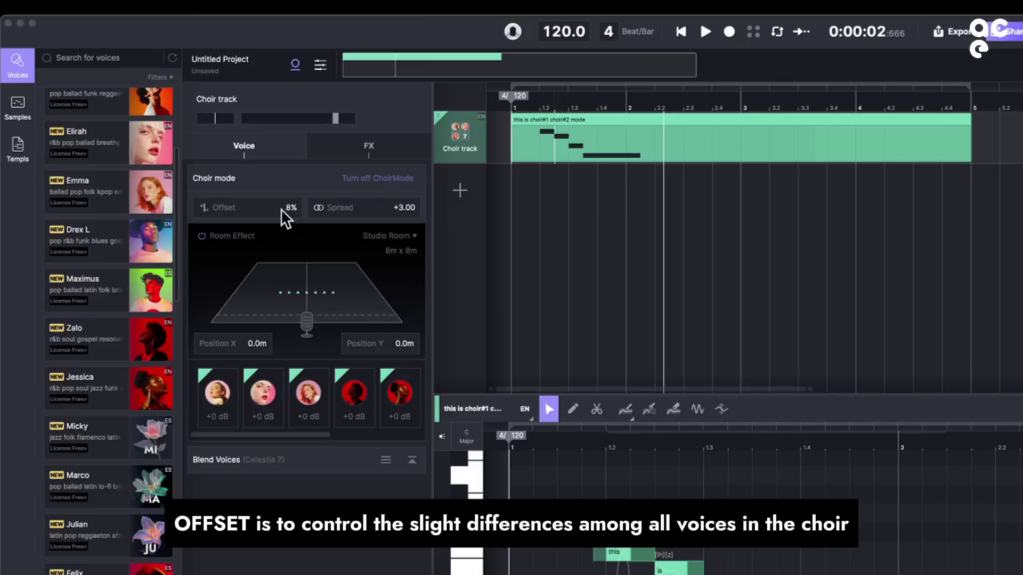
Drop the choir offset to 0% and listen to the result
left_click_drag(291, 208, 251, 213)
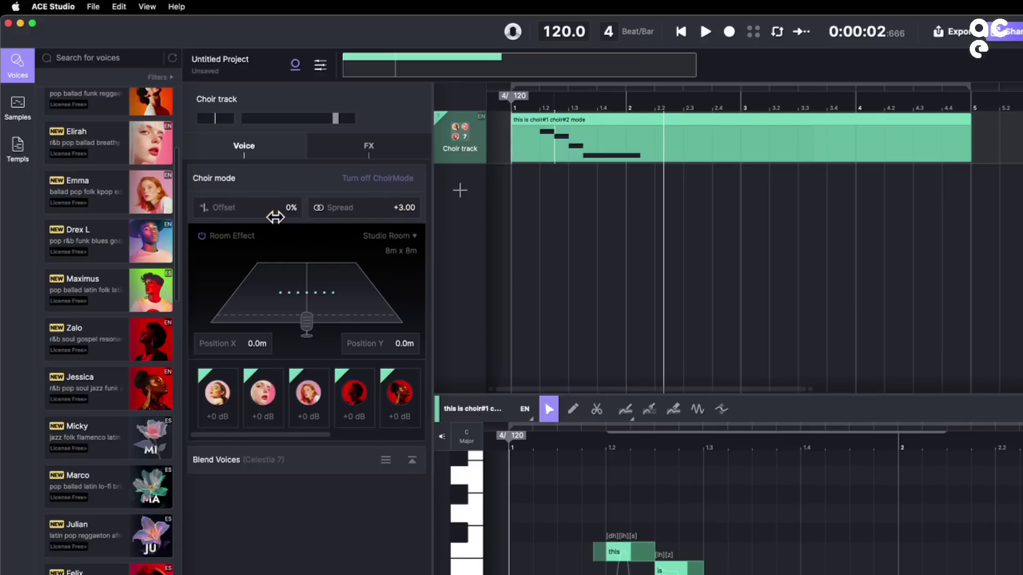
key("space")
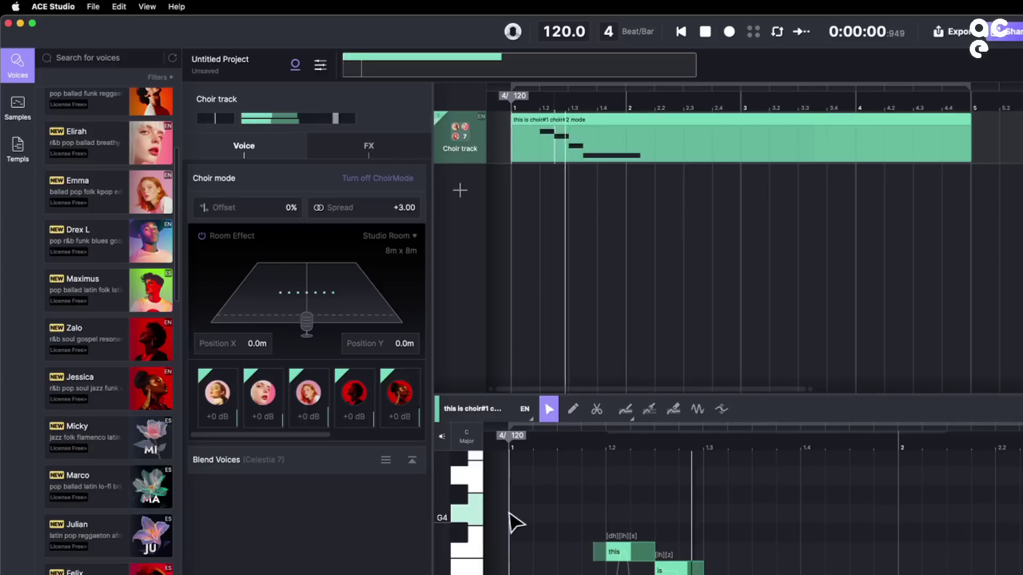
key("space")
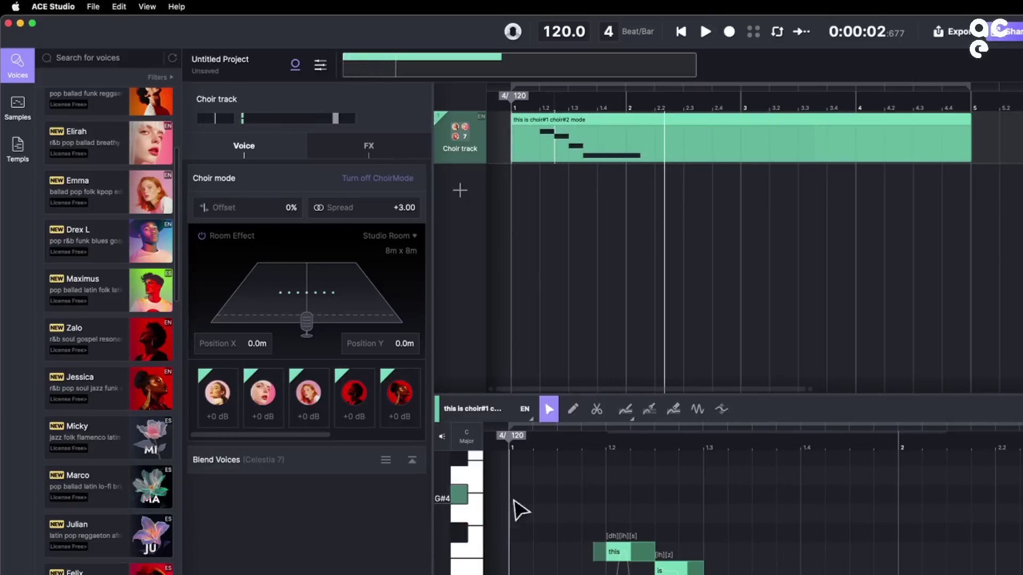
Raise the choir offset to 30% and listen again
left_click_drag(283, 206, 445, 209)
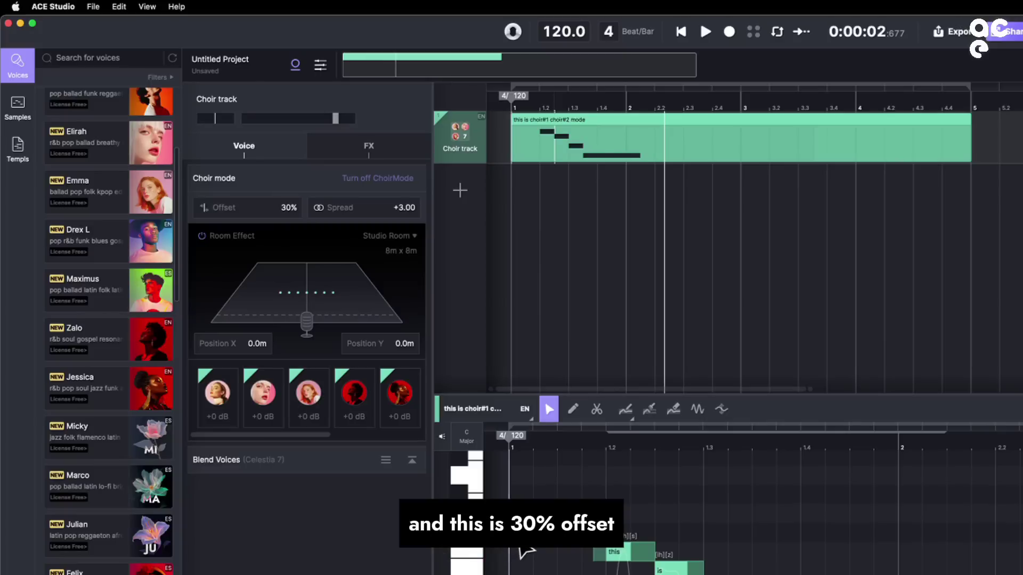
key("space")
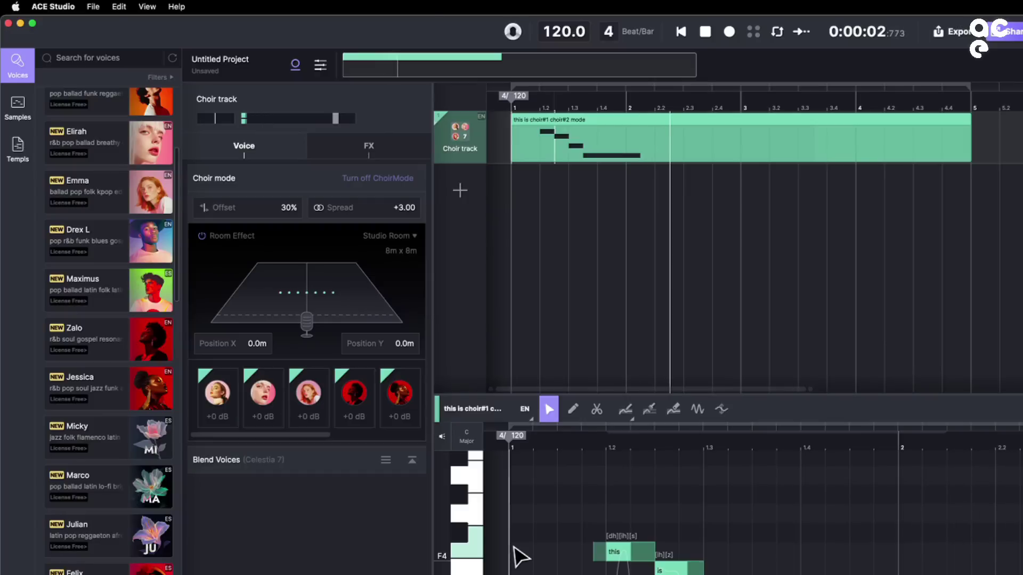
key("space")
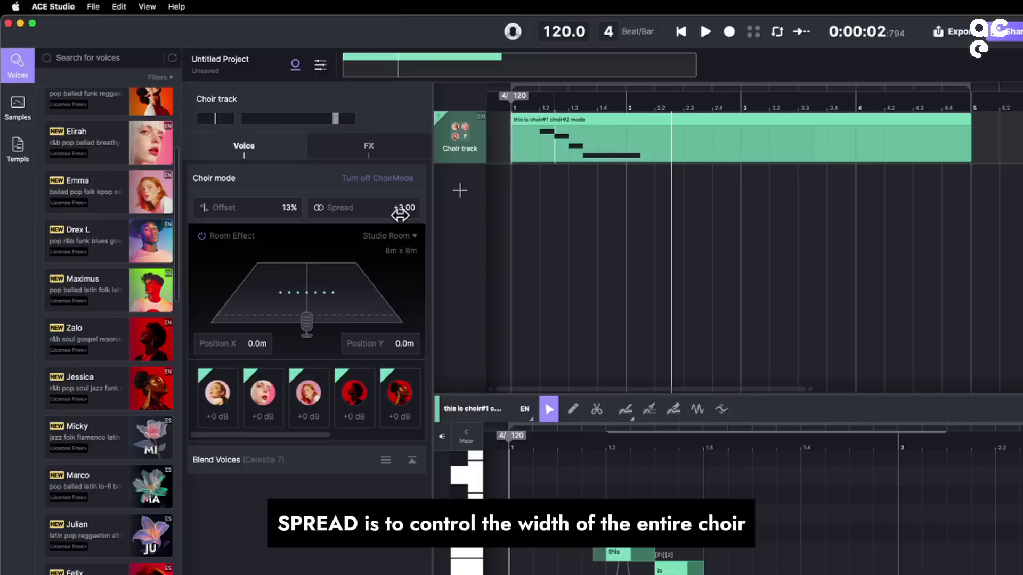
Play the choir at +0.00 spread, then widen the spread to +10.00 and play it again
left_click_drag(399, 214, 354, 216)
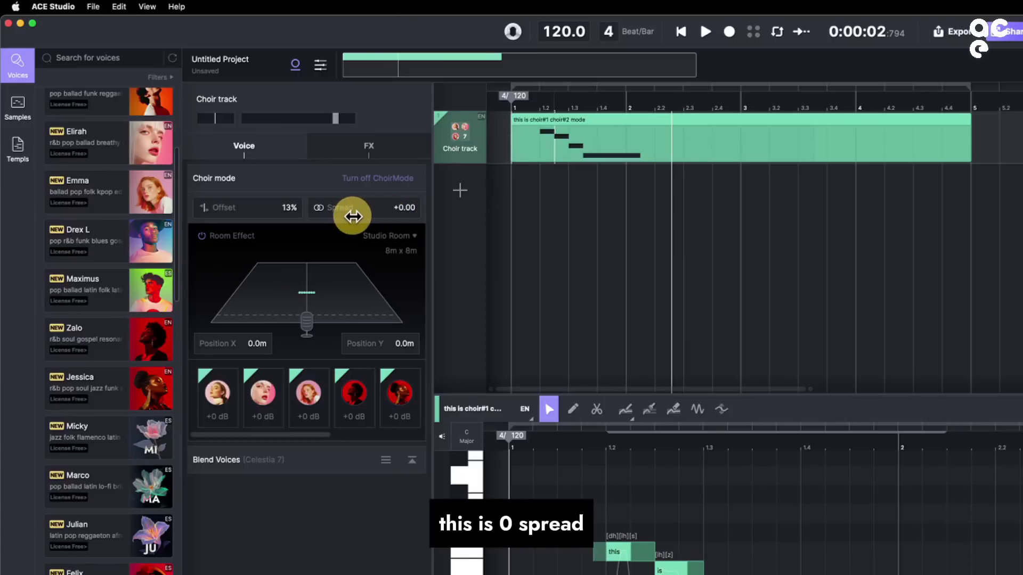
key("space")
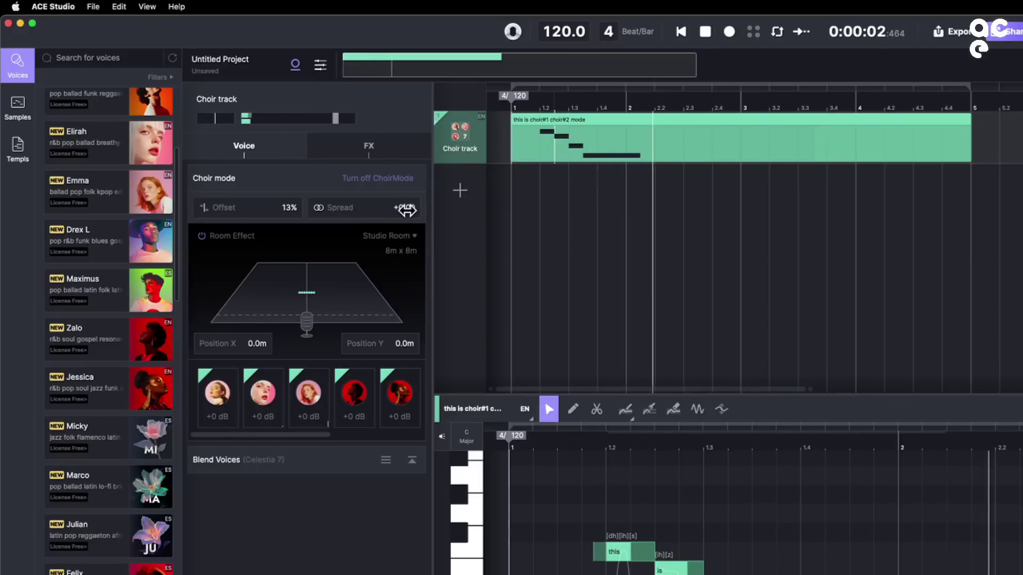
left_click_drag(403, 212, 670, 212)
key("space")
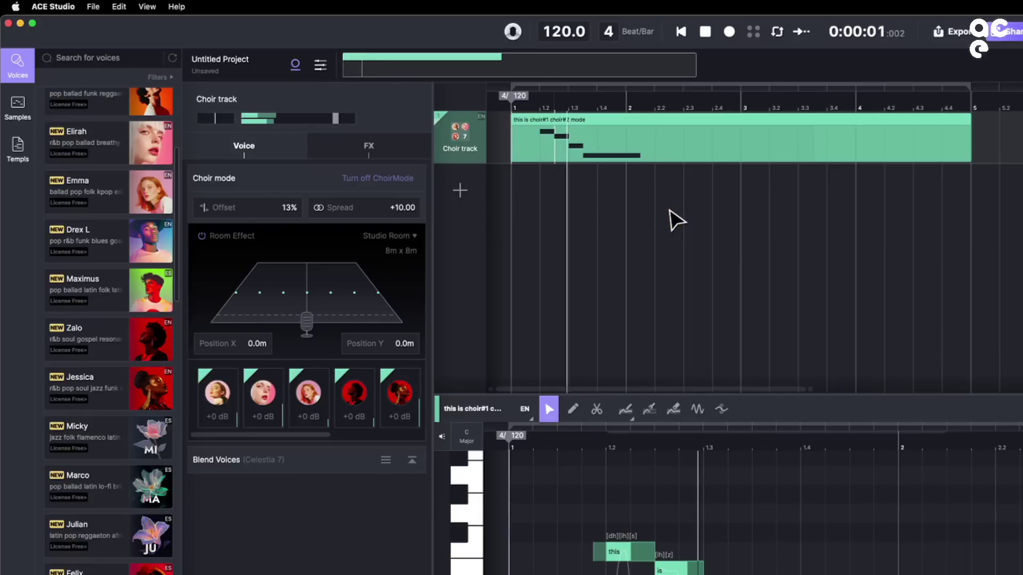
key("space")
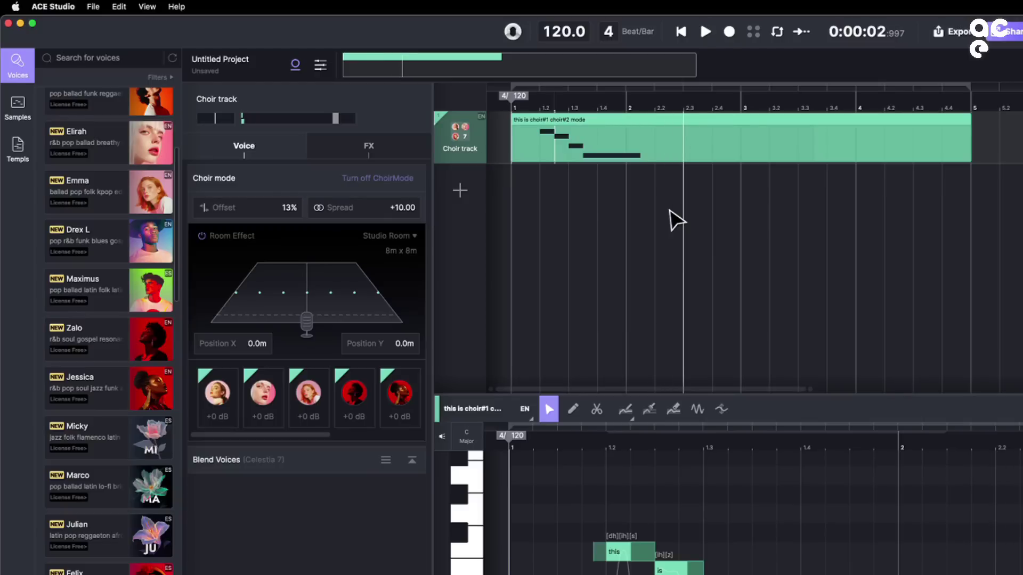
Set spread to +4.40, move the choir to X -0.1m, Y -1.5m, and play it
left_click_drag(396, 204, 326, 224)
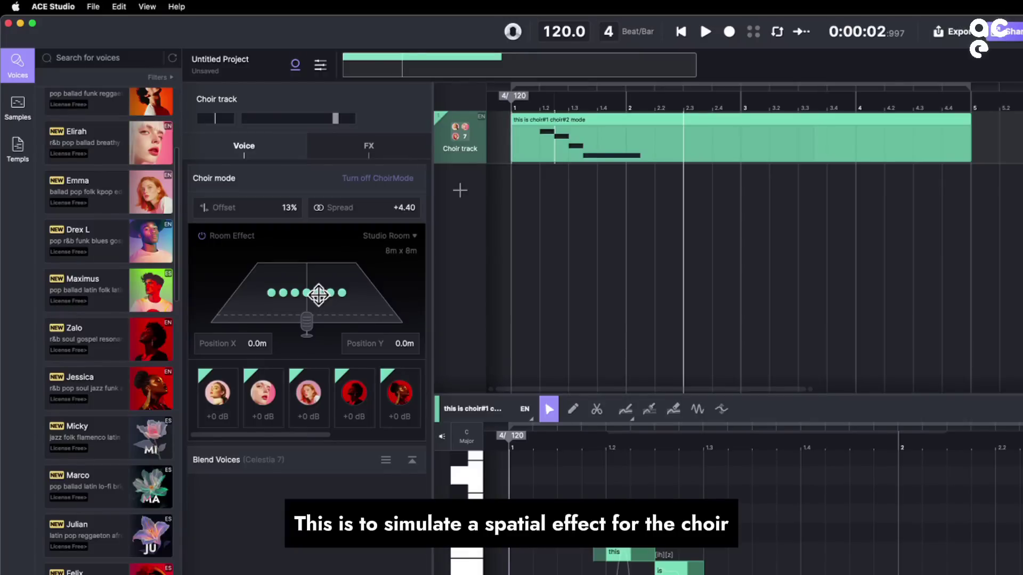
mouse_move(319, 295)
left_mouse_down()
mouse_move(296, 279)
mouse_move(317, 304)
mouse_move(318, 289)
left_mouse_up()
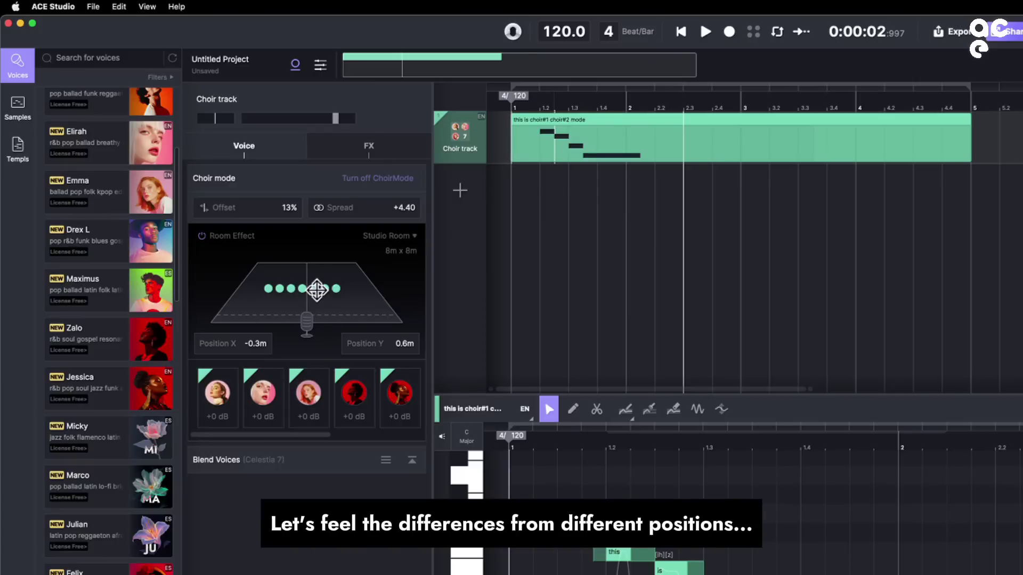
mouse_move(317, 290)
left_mouse_down()
mouse_move(270, 289)
mouse_move(341, 309)
mouse_move(356, 304)
mouse_move(354, 281)
mouse_move(310, 265)
mouse_move(300, 301)
mouse_move(319, 303)
left_mouse_up()
key("space")
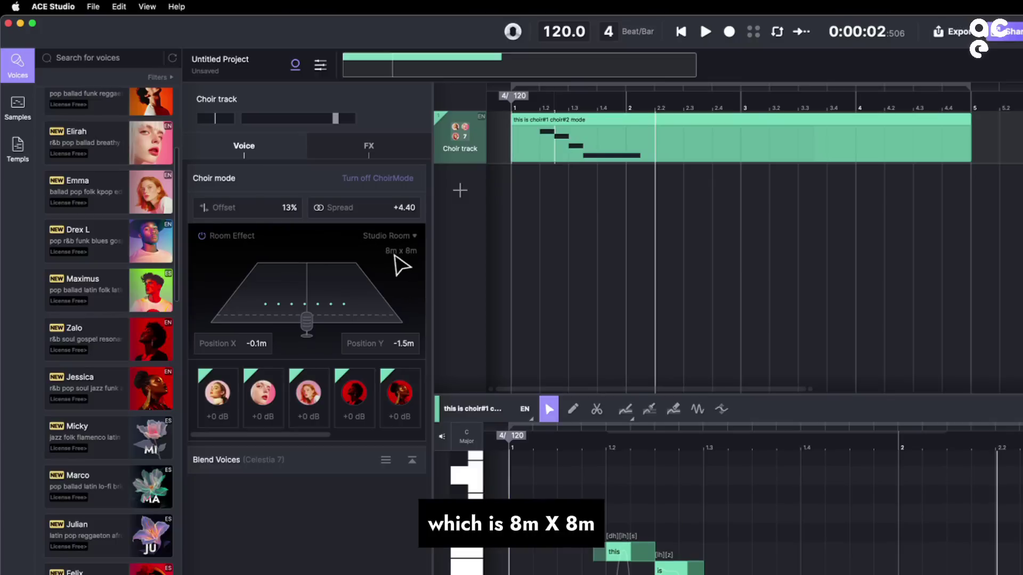
Try the Choir Hall room preset, then switch the room effect to Church
left_click(406, 235)
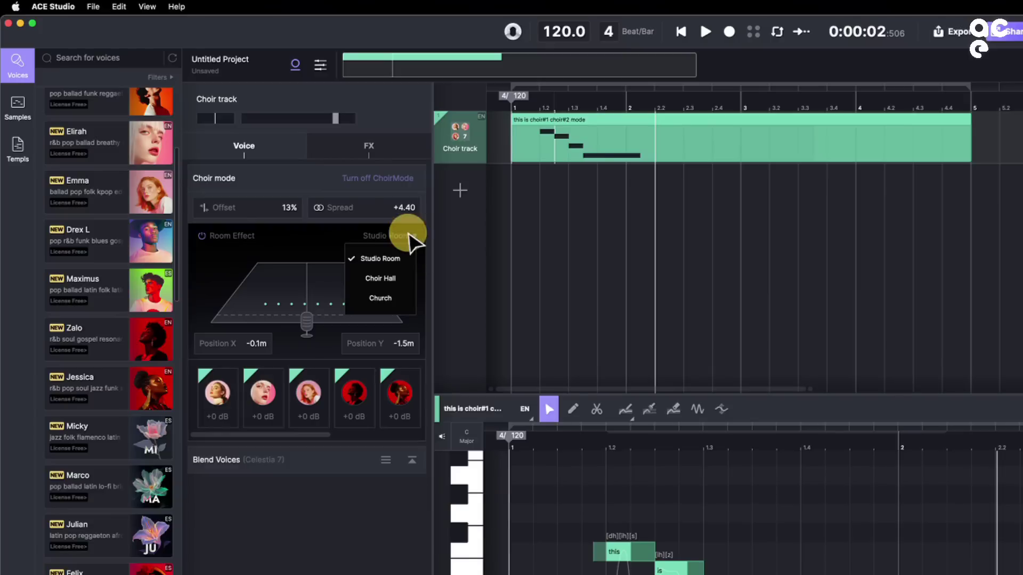
left_click(393, 273)
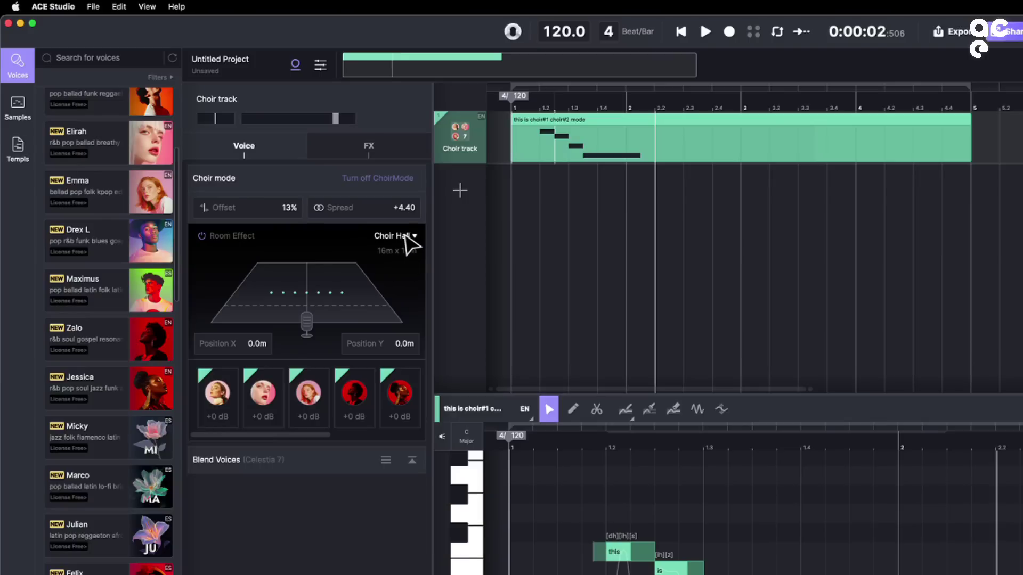
left_click(407, 237)
left_click(395, 293)
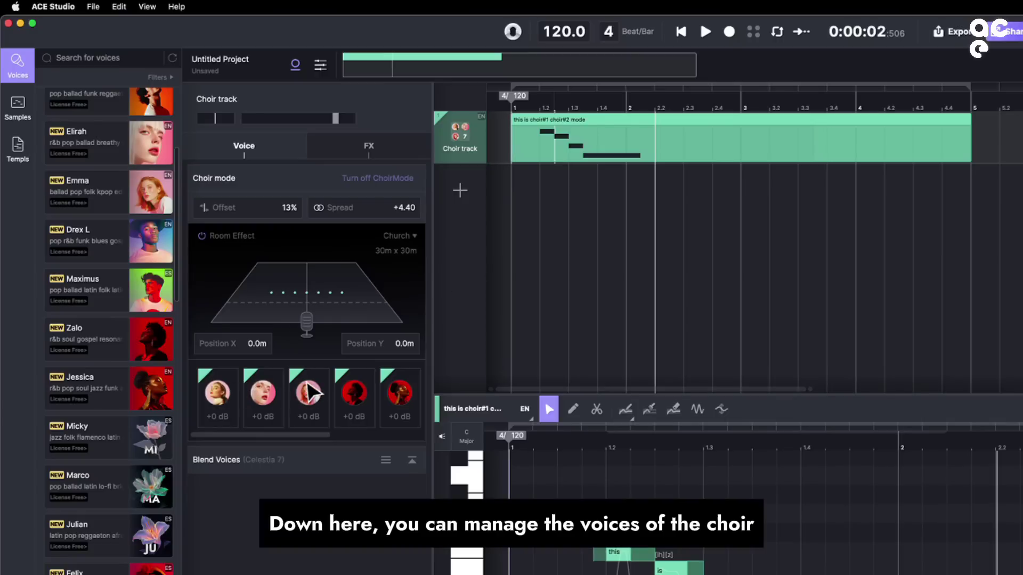
Briefly mute and unmute two voices, then set voice three to +2.7 dB and voice four to -3.5 dB
left_click(292, 375)
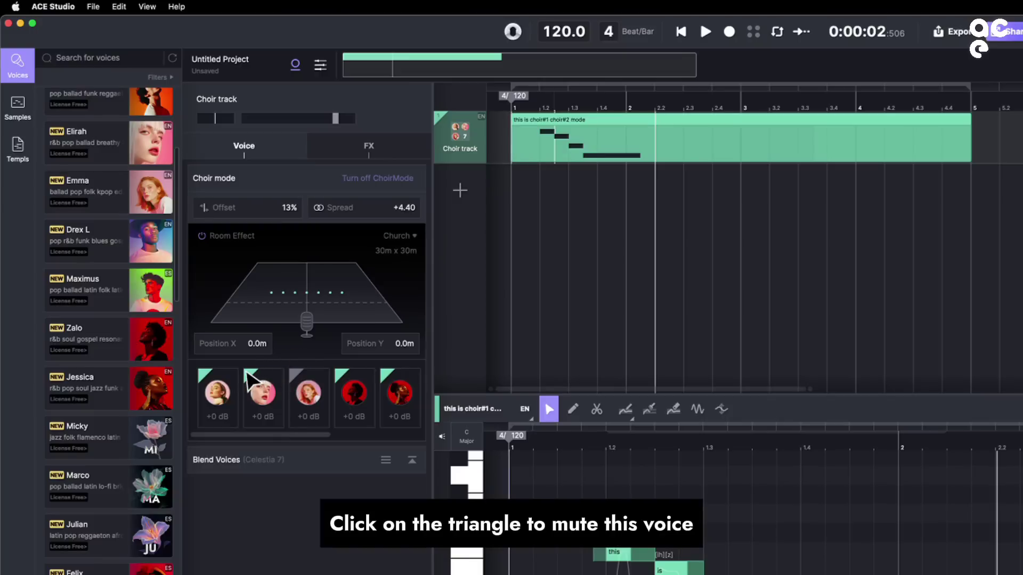
left_click(248, 375)
left_click(294, 372)
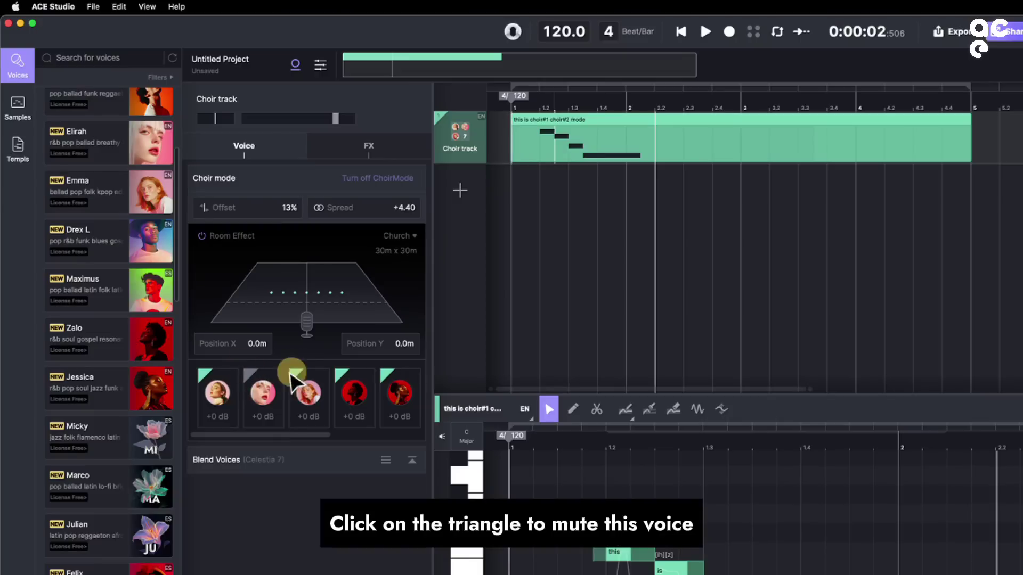
left_click(248, 374)
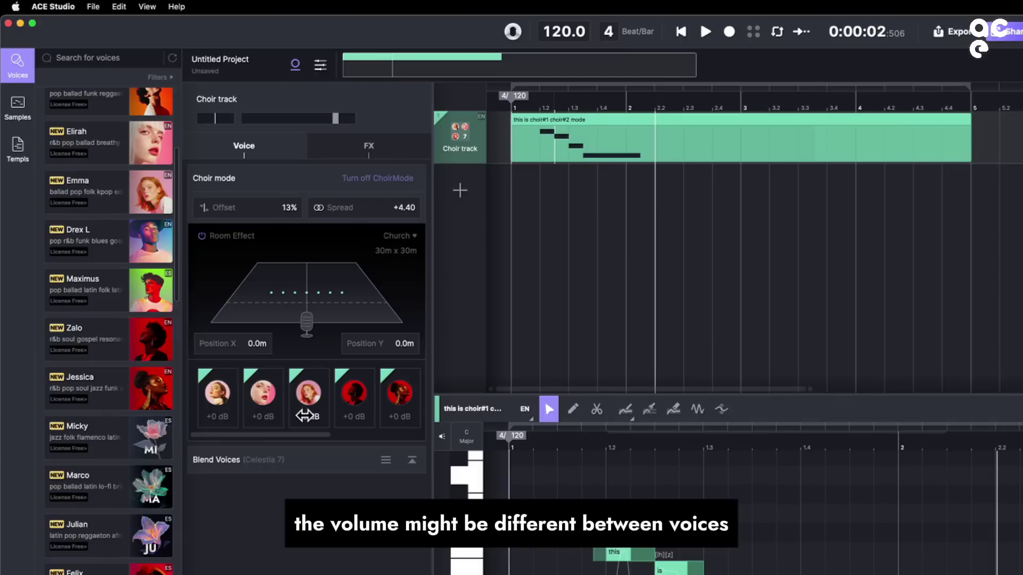
mouse_move(304, 416)
left_mouse_down()
mouse_move(327, 417)
mouse_move(304, 421)
left_mouse_up()
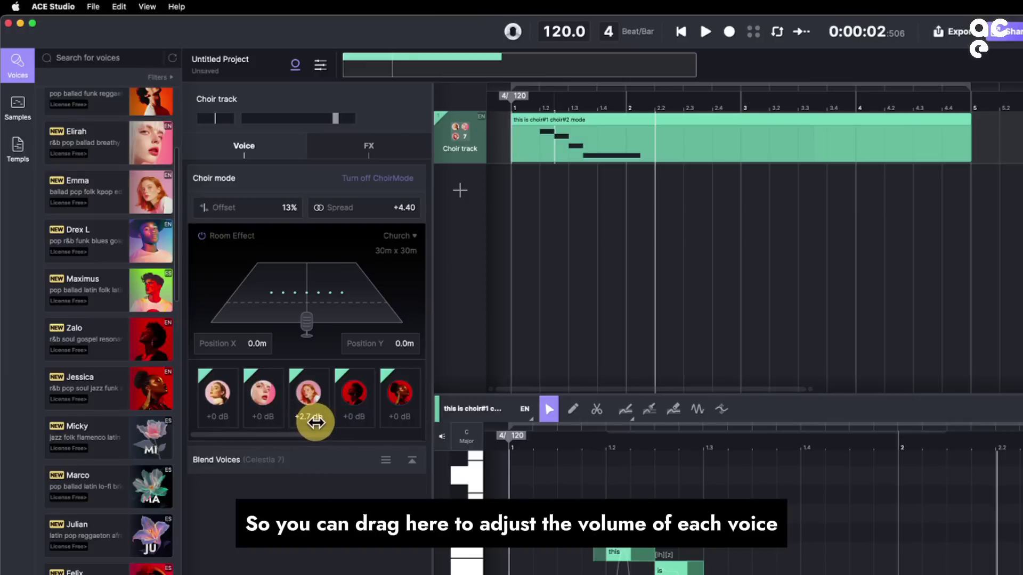
left_click_drag(350, 417, 364, 440)
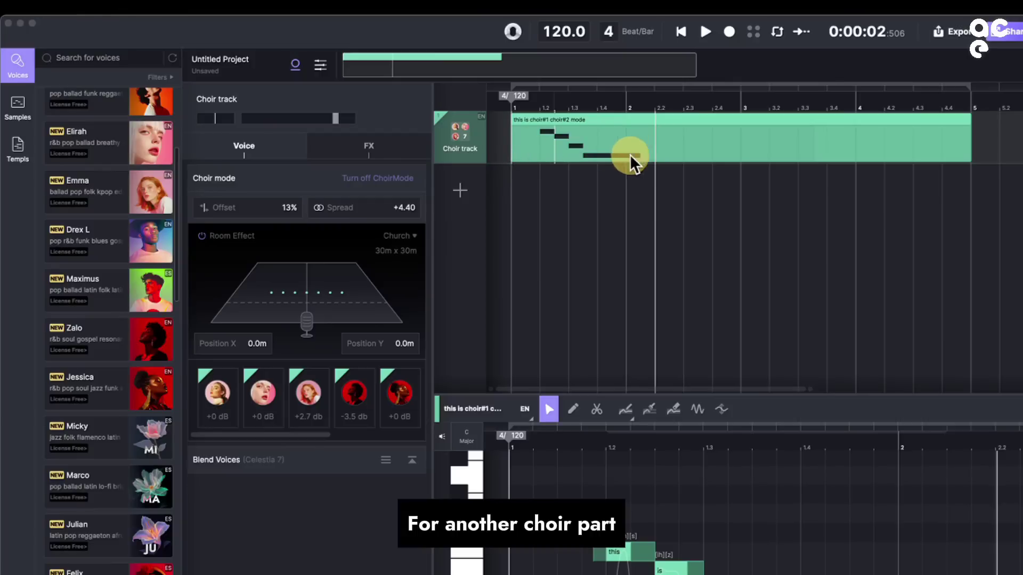
Add a new track sung by Maximus and turn on its choir mode
left_click(460, 190)
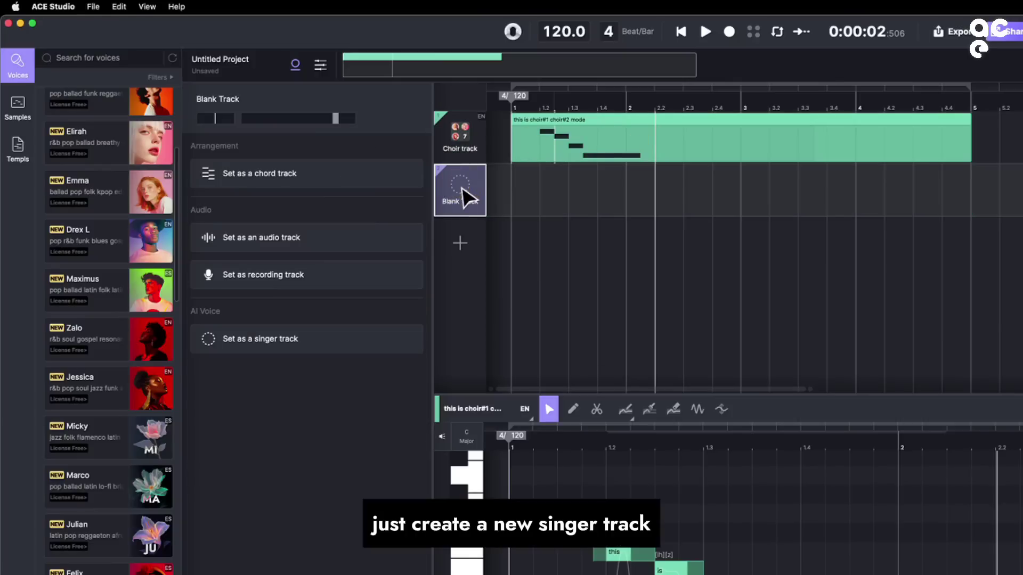
left_click_drag(151, 282, 453, 191)
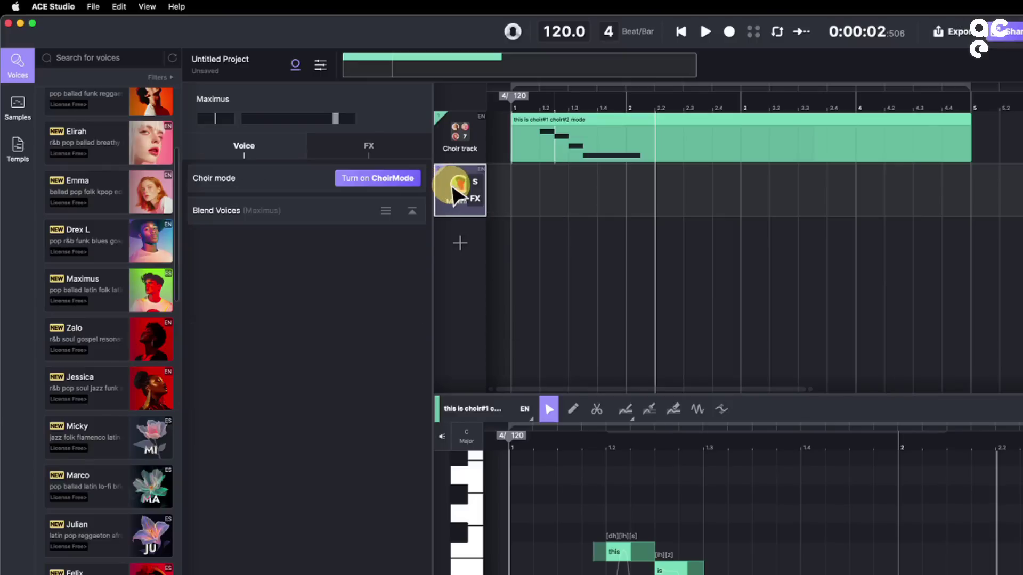
left_click(353, 181)
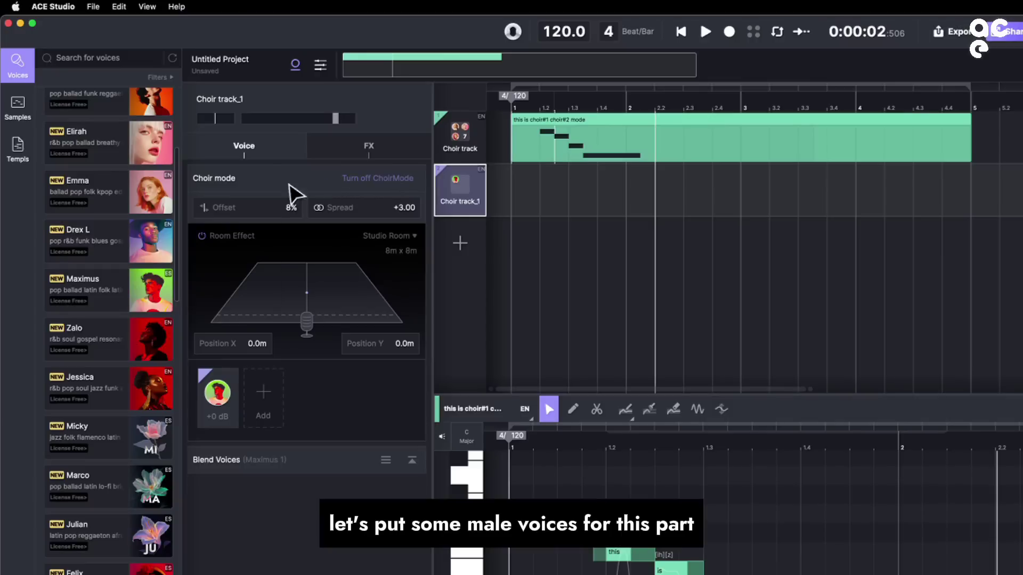
Add six more male voices, including Marco, Julian, Felix and Dominic, and move the choir slightly back
scroll(138, 211, "up", 4)
scroll(138, 210, "up", 2)
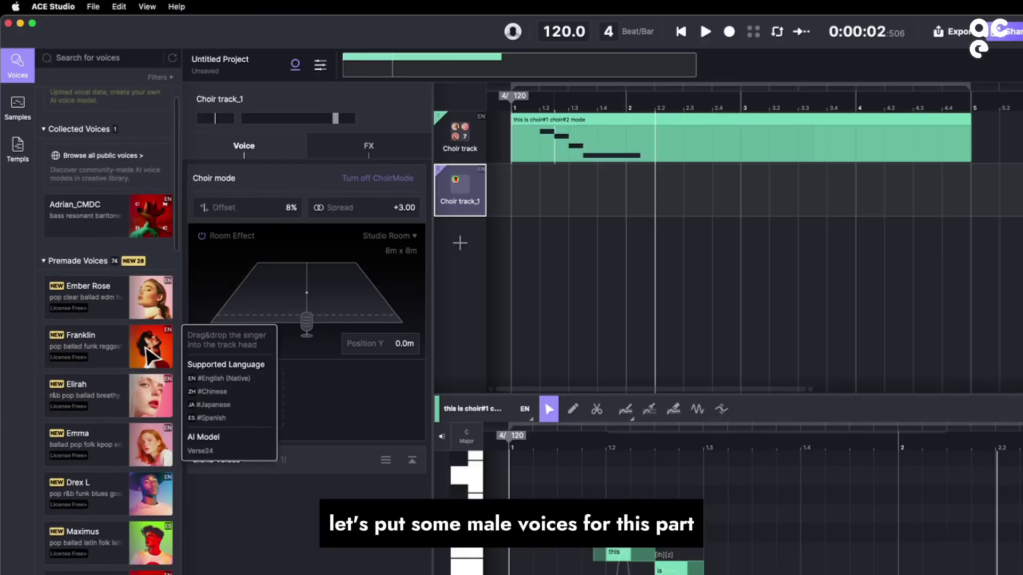
left_click_drag(151, 349, 304, 399)
scroll(142, 415, "down", 2)
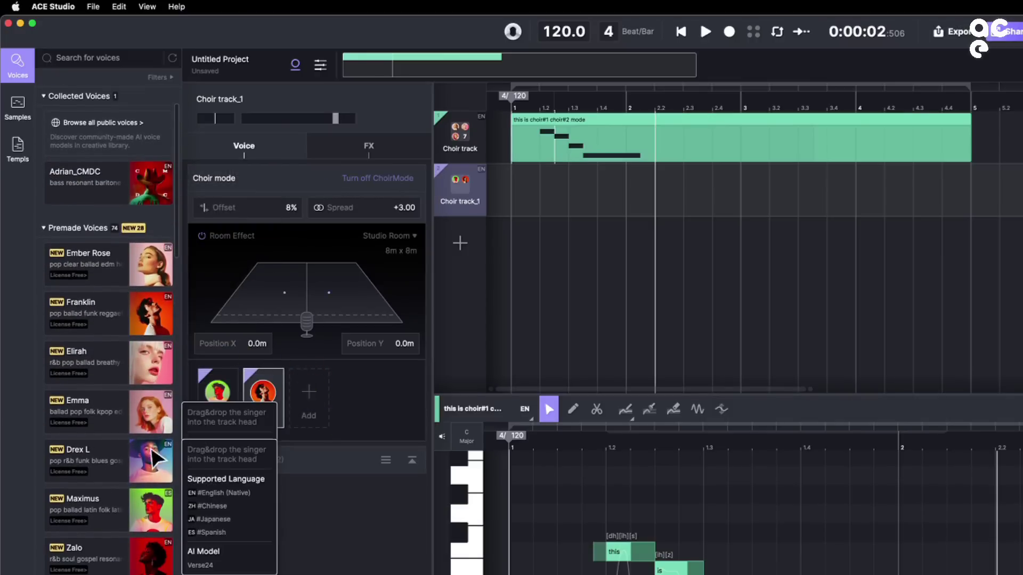
left_click_drag(151, 458, 308, 400)
scroll(152, 463, "down", 10)
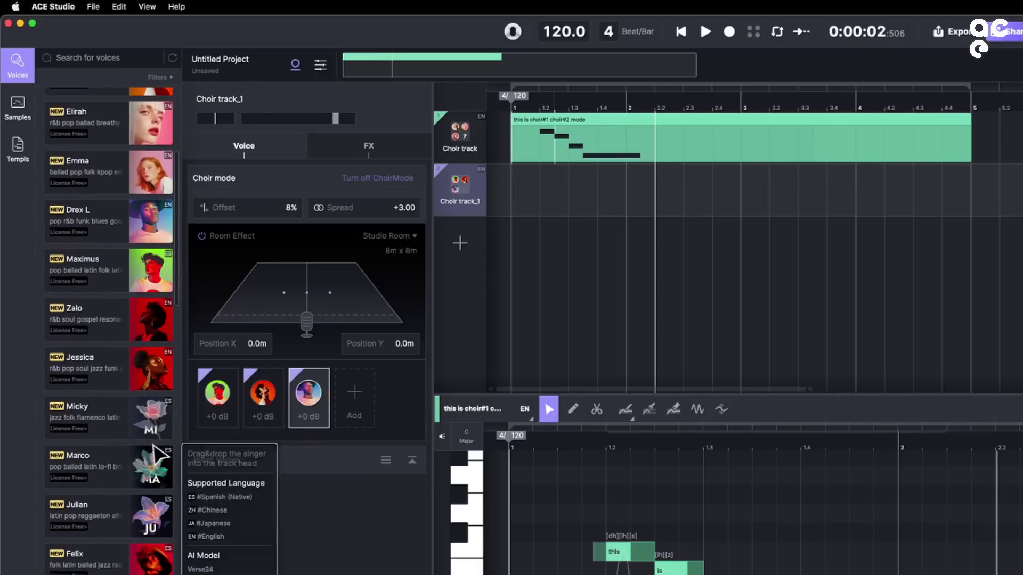
left_click_drag(153, 463, 347, 404)
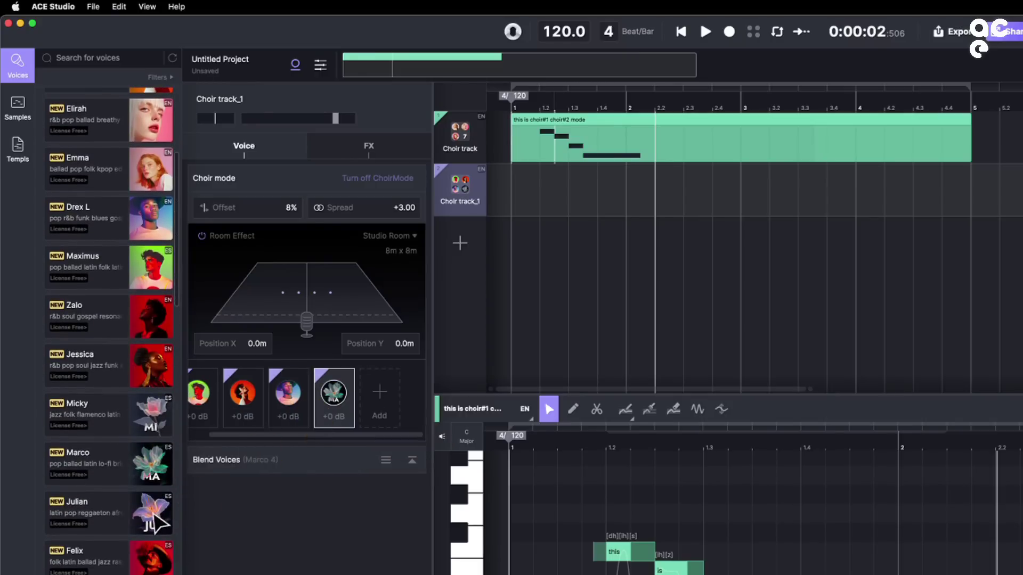
left_click_drag(157, 520, 383, 402)
left_click_drag(124, 567, 355, 410)
scroll(140, 476, "down", 10)
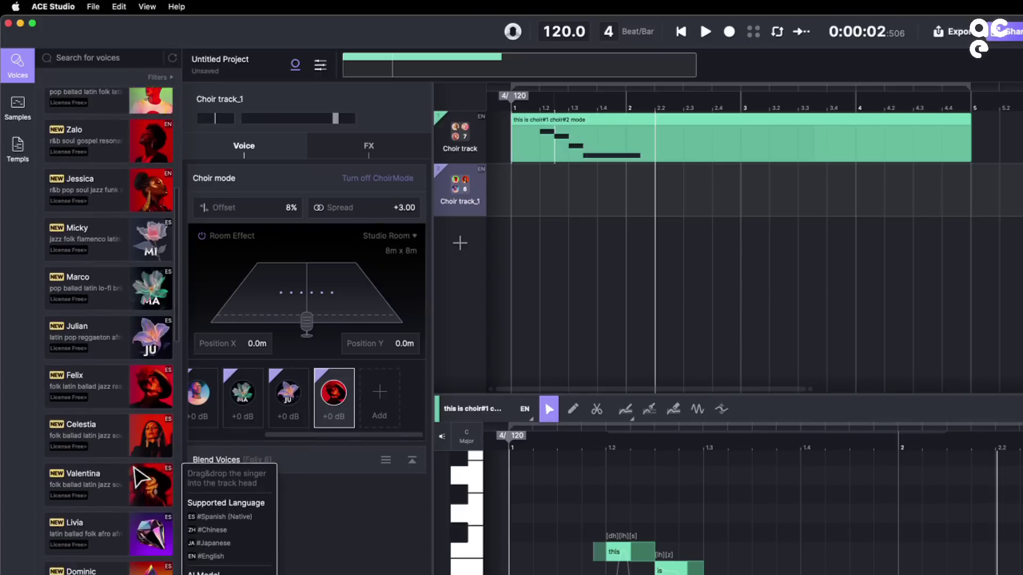
left_click_drag(152, 506, 332, 402)
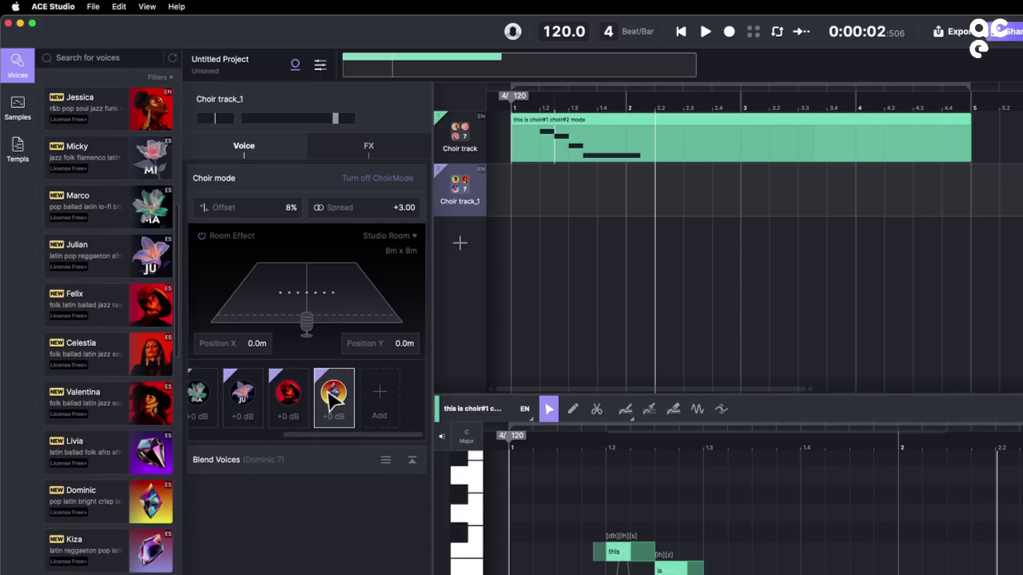
left_click_drag(316, 293, 317, 298)
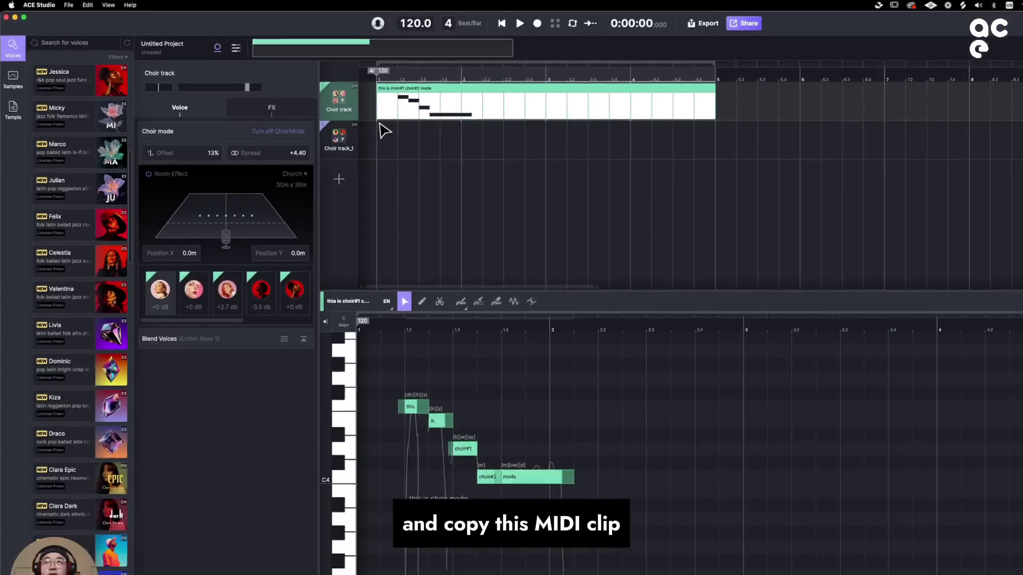
Paste a copy of the melody clip onto Choir track_1's empty lane
left_click(341, 123)
key("super+v")
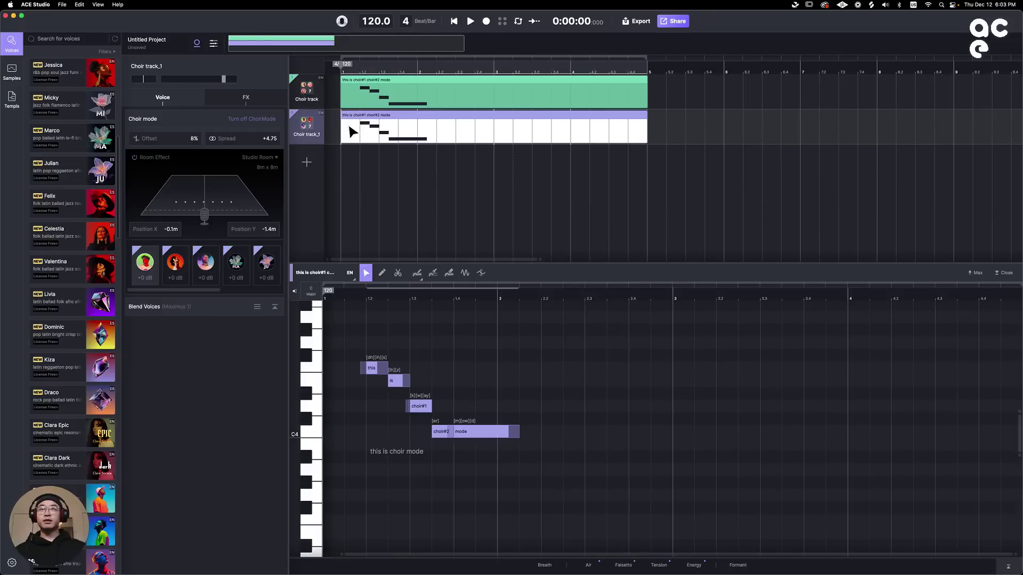
scroll(373, 360, "up", 5, "ctrl")
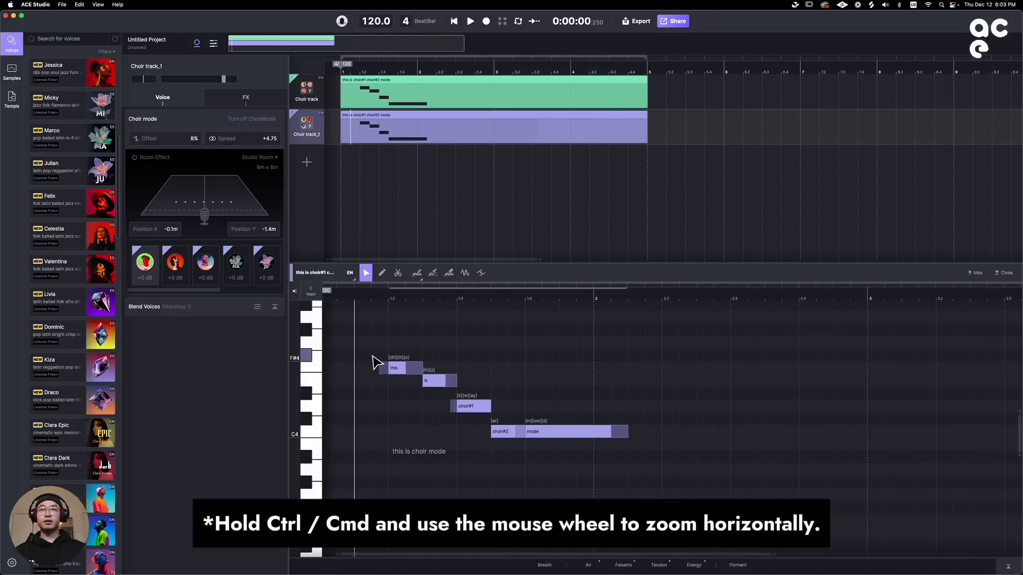
scroll(376, 362, "up", 2, "ctrl")
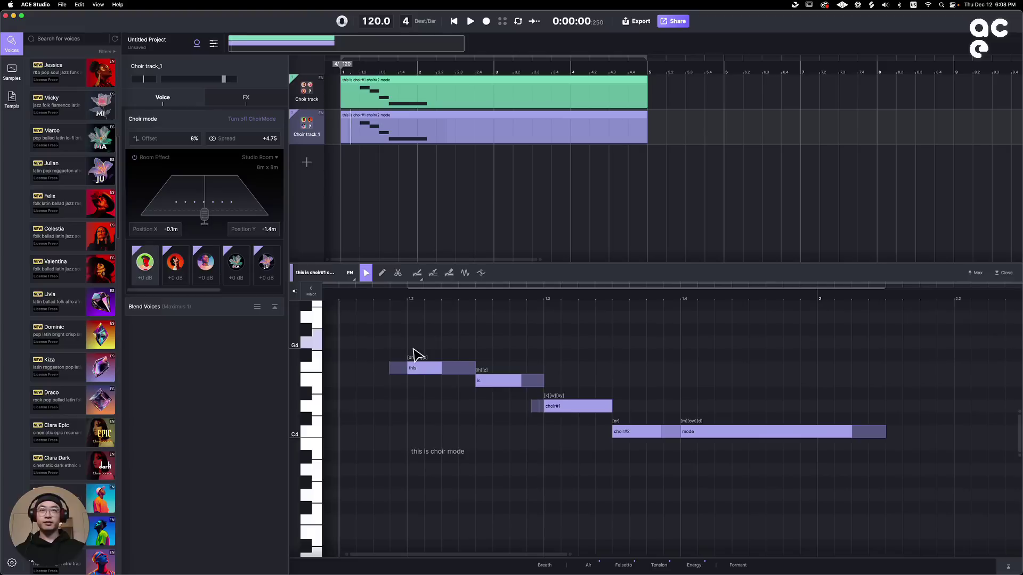
Lower the 'this' and 'is' notes in pitch, two steps each
left_click(417, 368)
key("Down")
key("Down")
key("Down")
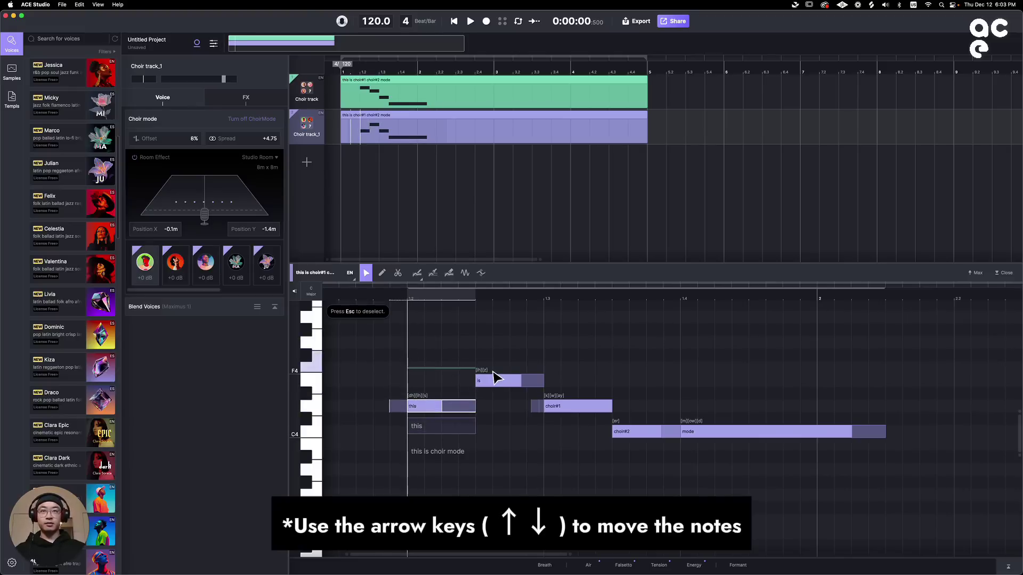
key("Down")
key("Down")
left_click(498, 381)
key("Down")
Lower the 'choir#1' note and the final notes, then return the playhead to the start
key("Down")
key("Down")
key("Down")
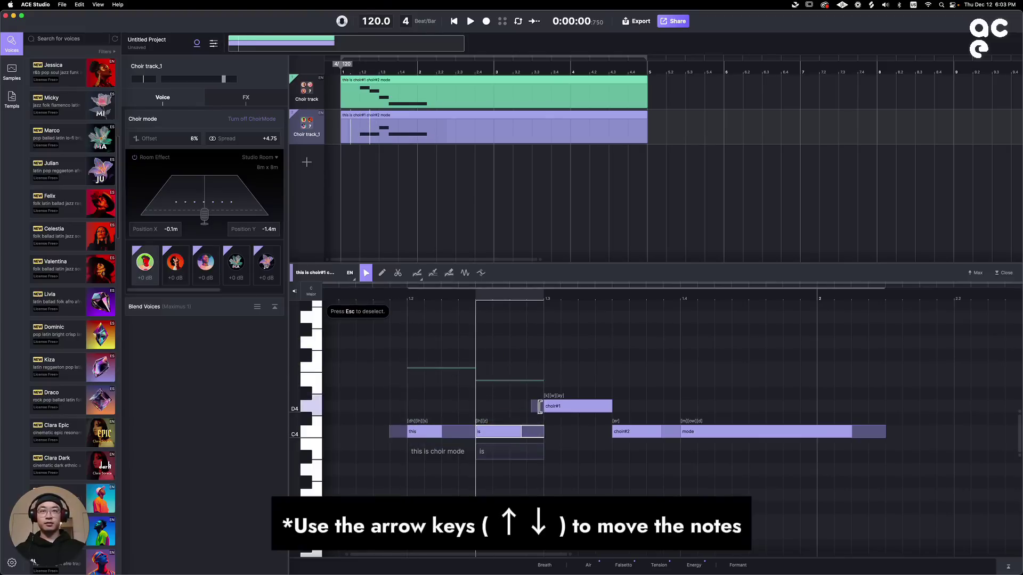
key("Down")
left_click(567, 407)
key("Down")
key("Down")
key("Down")
key("Down")
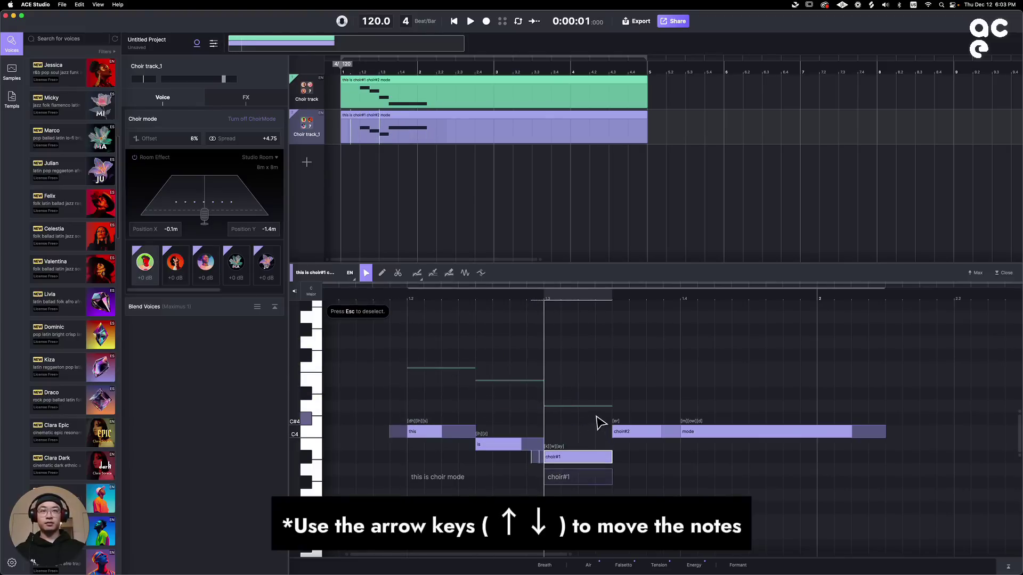
key("Down")
left_click(738, 434)
key("Down")
key("Down")
key("Down")
key("Down")
key("Down")
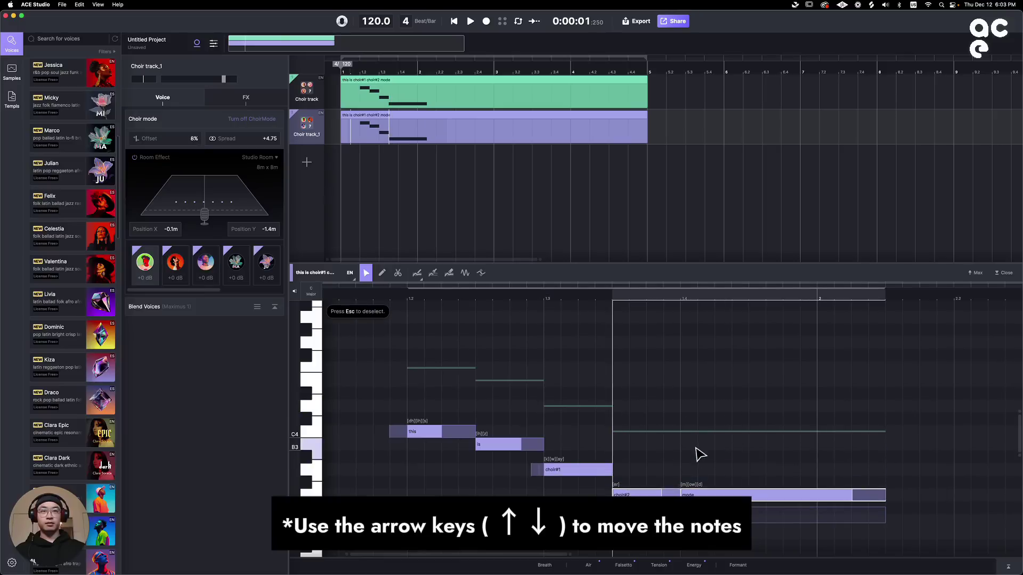
key("Escape")
key("Home")
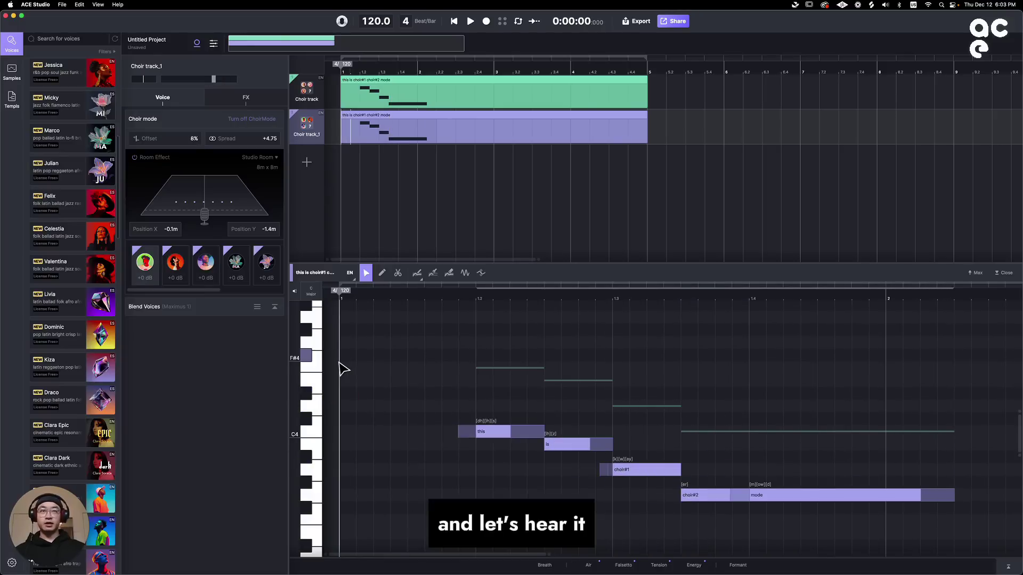
key("space")
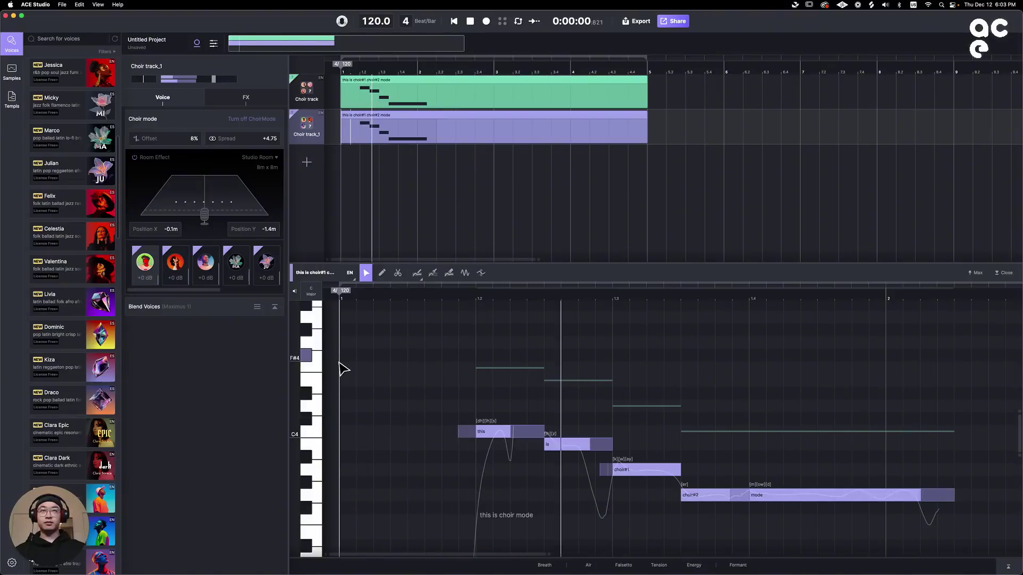
key("space")
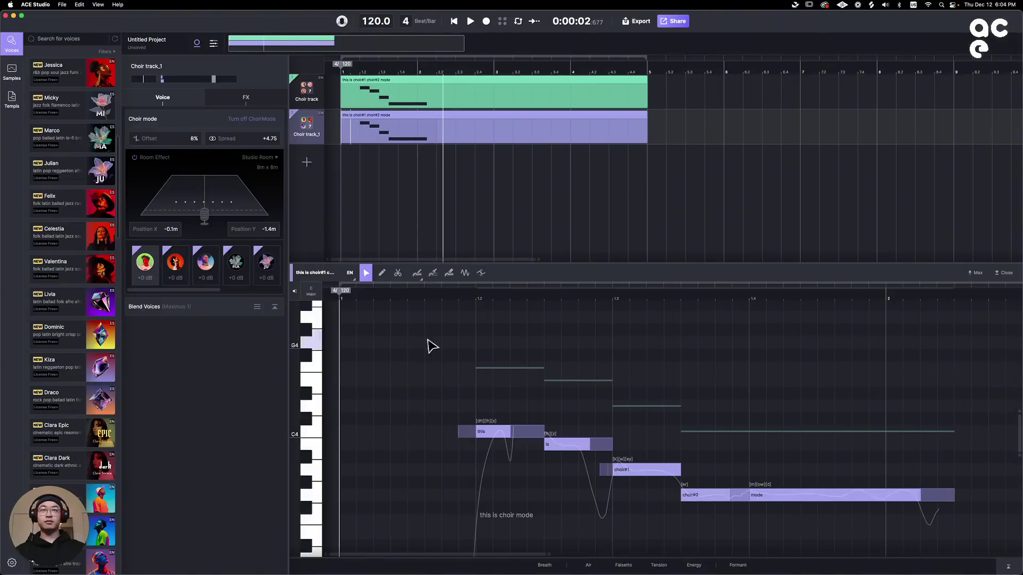